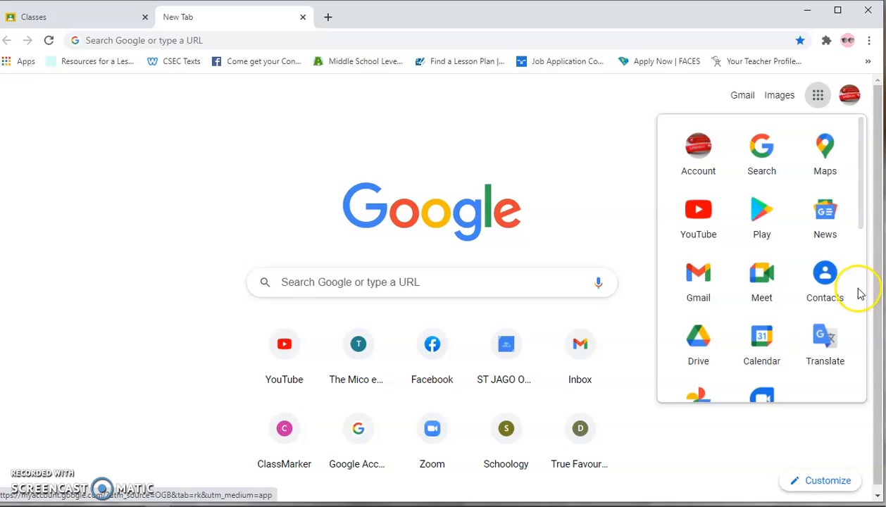
- Open Classroom from the Google apps list and return to the new tab page
click(861, 290)
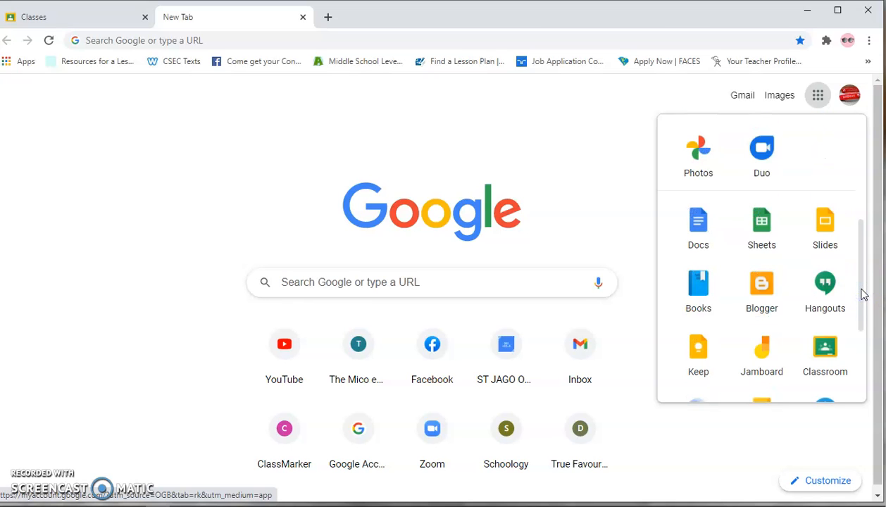
click(822, 354)
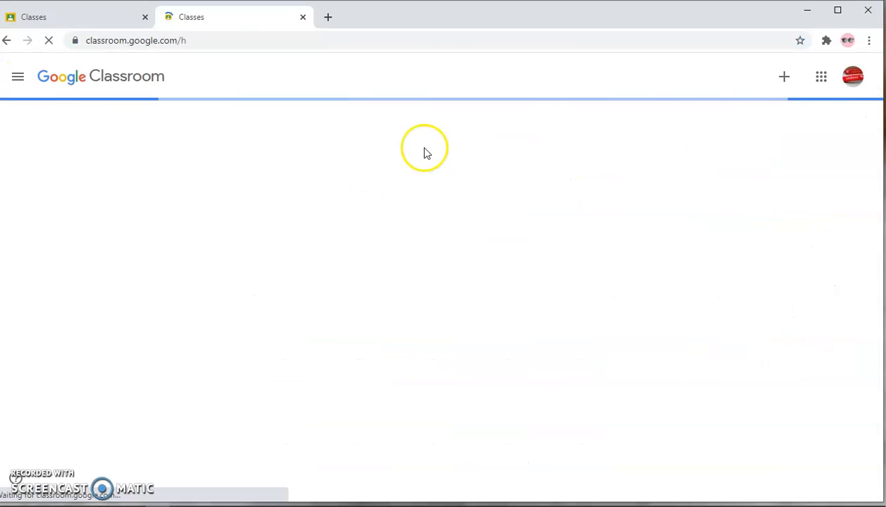
click(7, 42)
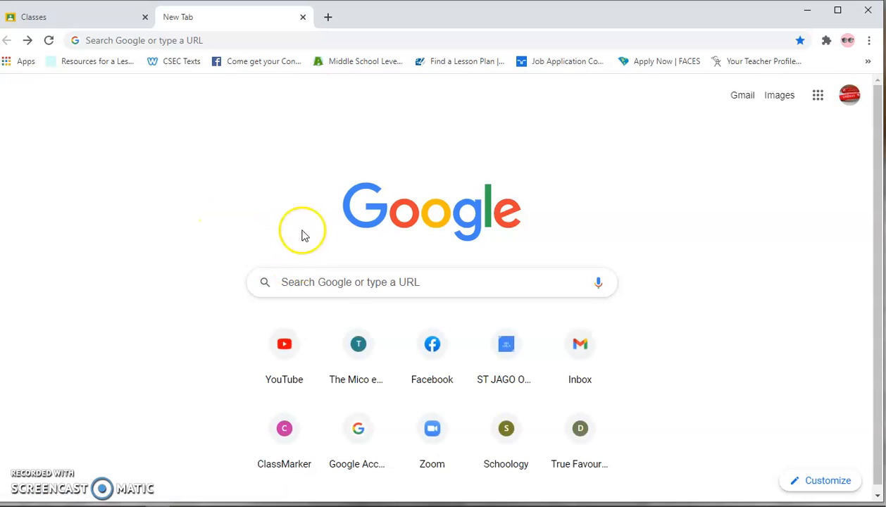
- Search Google for "google classroom", open the Google Classroom result, and return to the new tab page
click(293, 285)
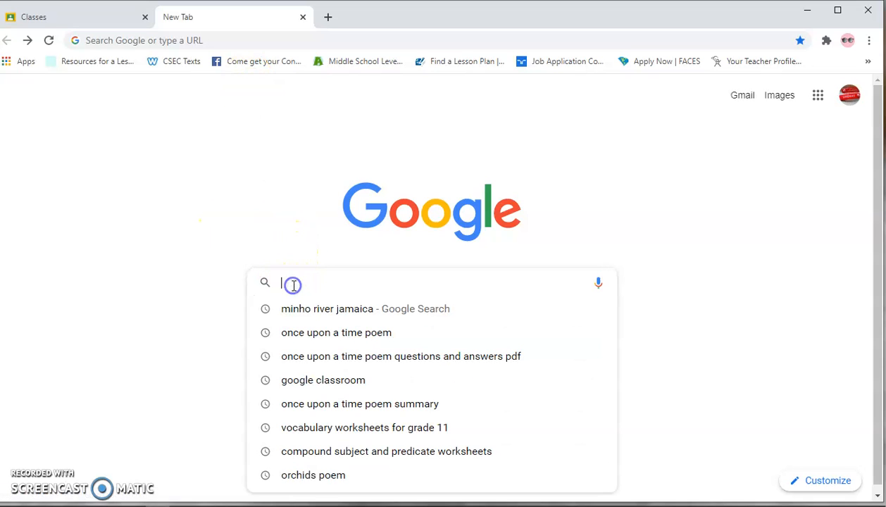
text(goo)
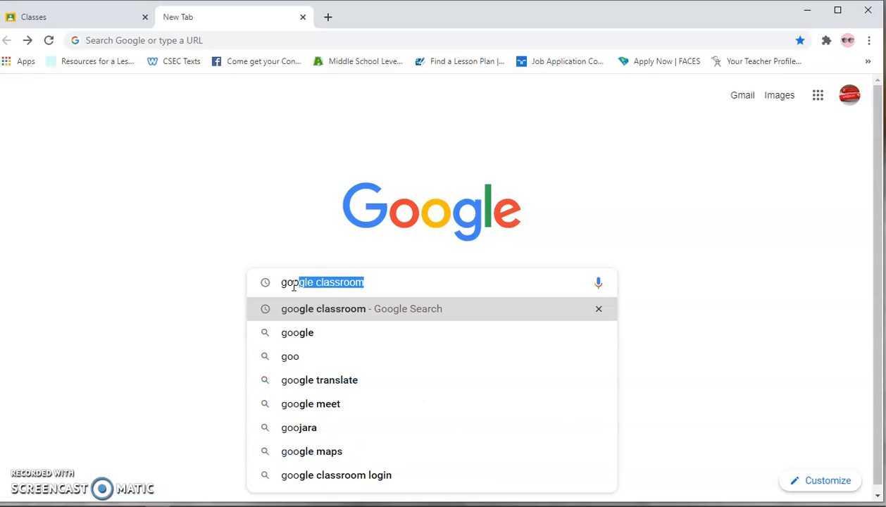
click(293, 285)
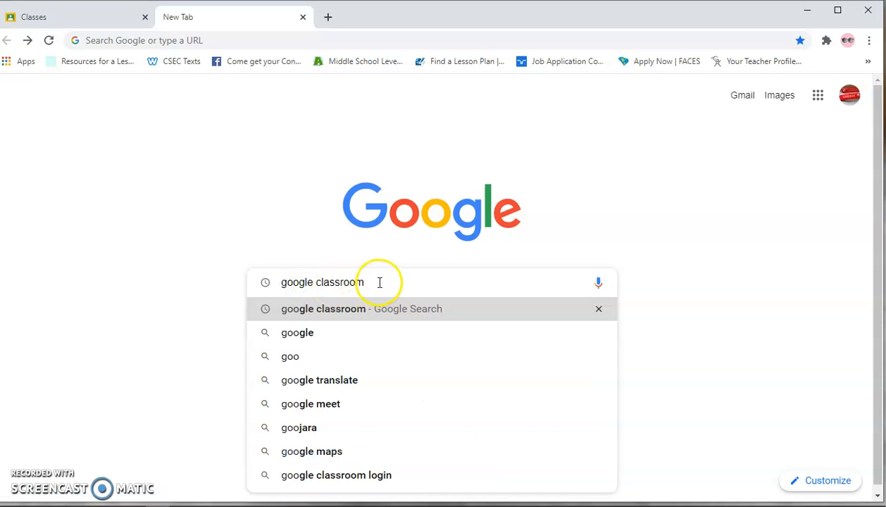
key(Return)
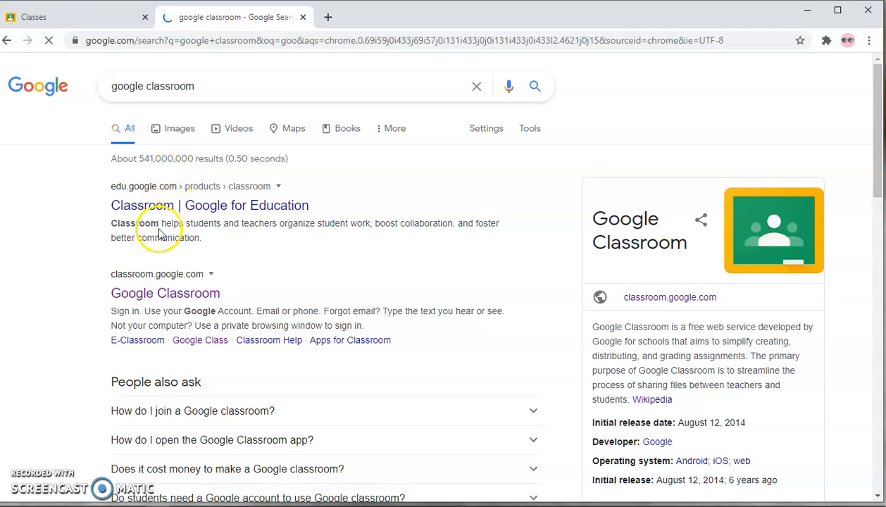
click(149, 294)
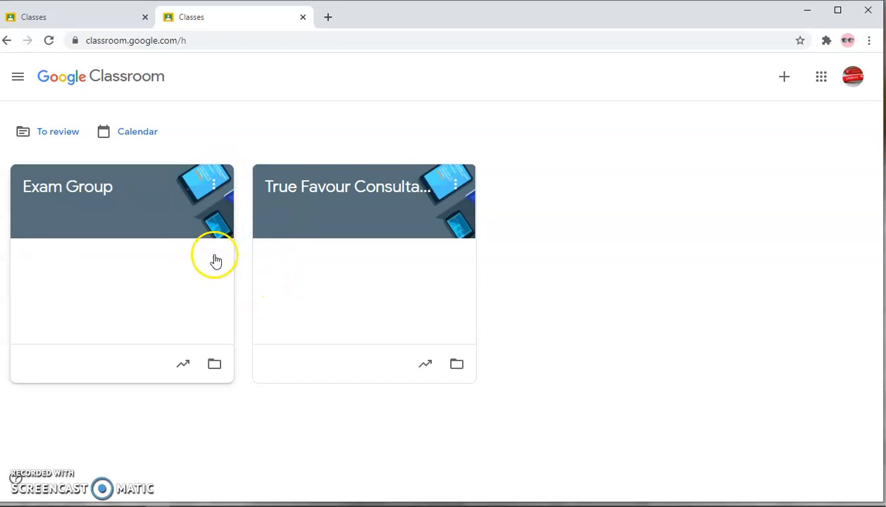
click(7, 43)
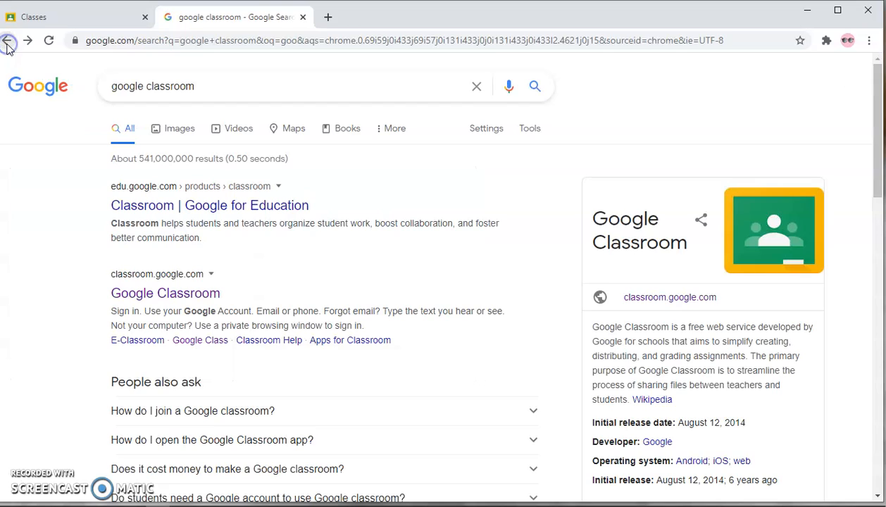
click(8, 43)
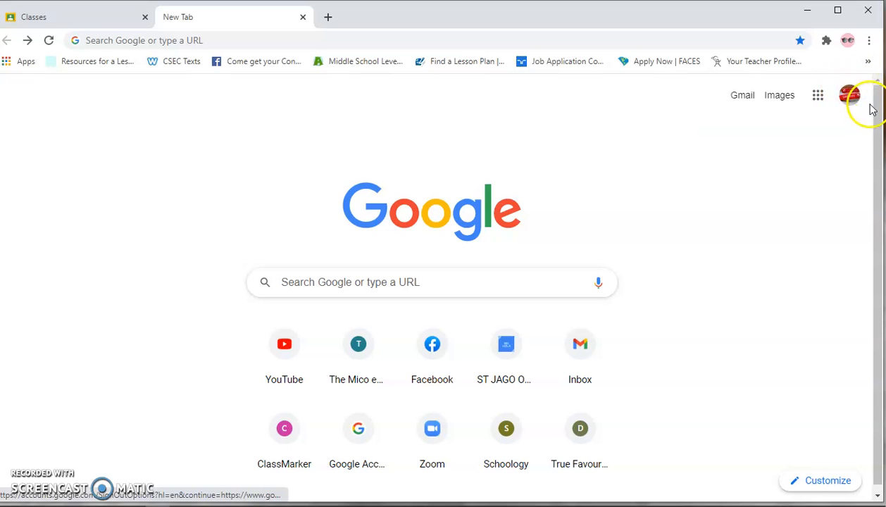
- Open Google Classroom from the list of Google apps
click(819, 98)
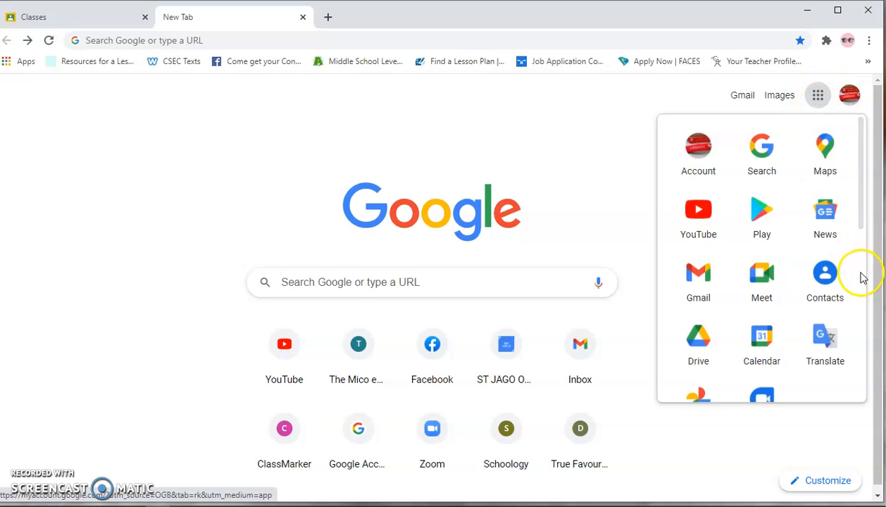
scroll(861, 275, down, 3)
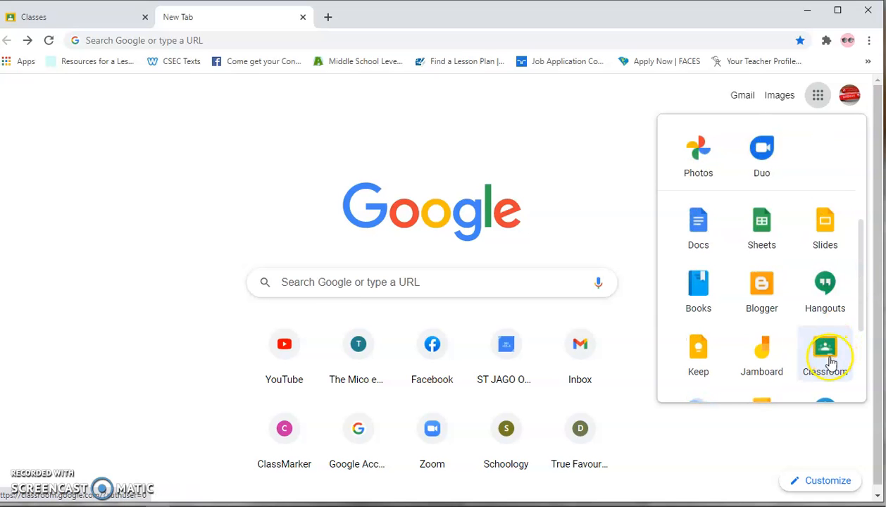
click(828, 356)
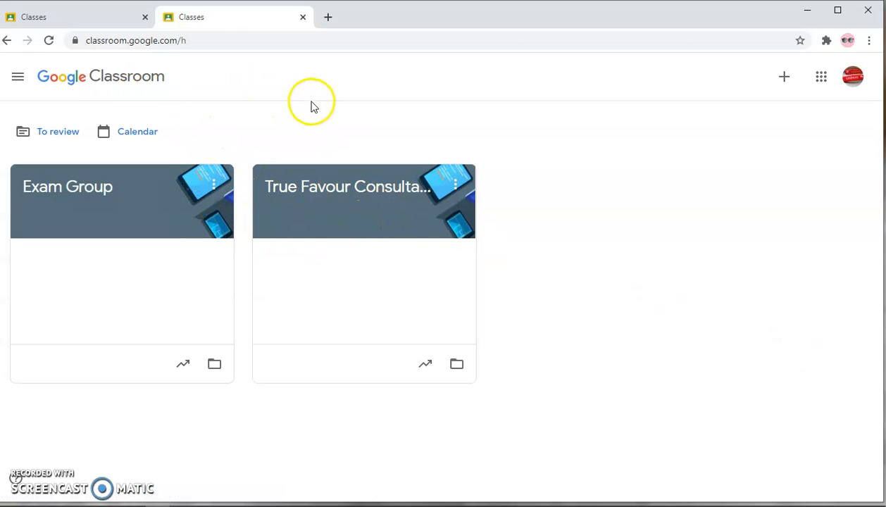
- Create a class named "Primary 2" with the subject "Math", accepting the notice about using Classroom at a school
click(785, 77)
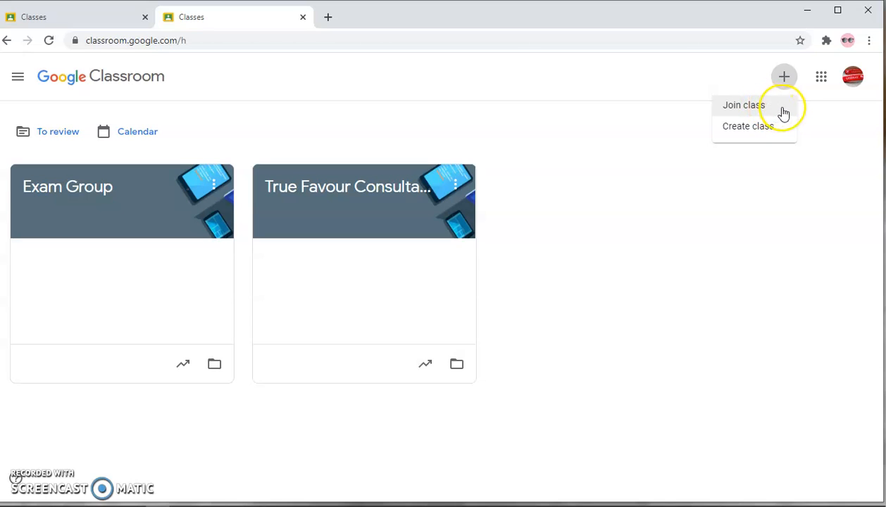
click(756, 132)
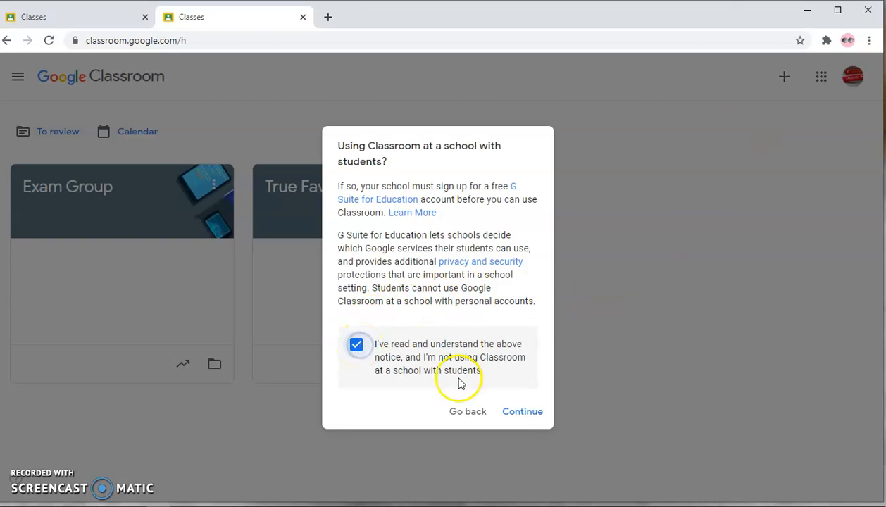
click(514, 415)
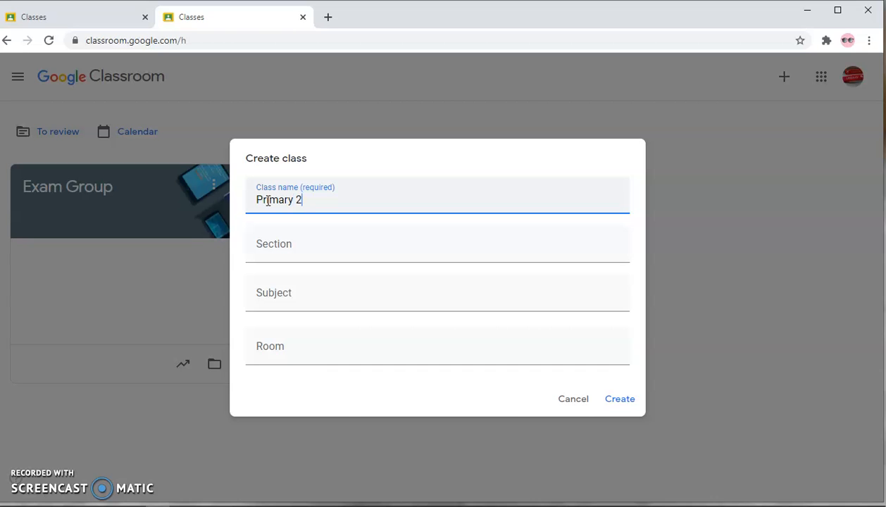
click(281, 303)
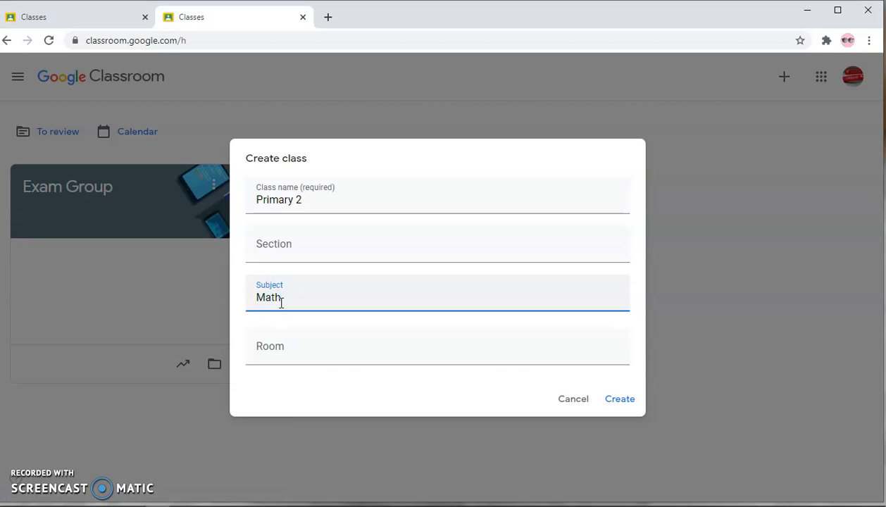
click(620, 400)
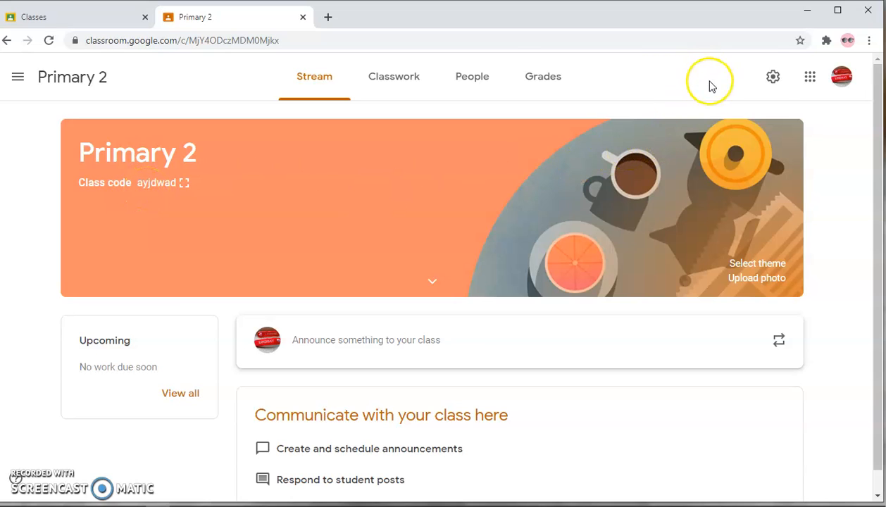
- Open the class settings, view the invite codes section, and display the class code enlarged before closing it
click(773, 79)
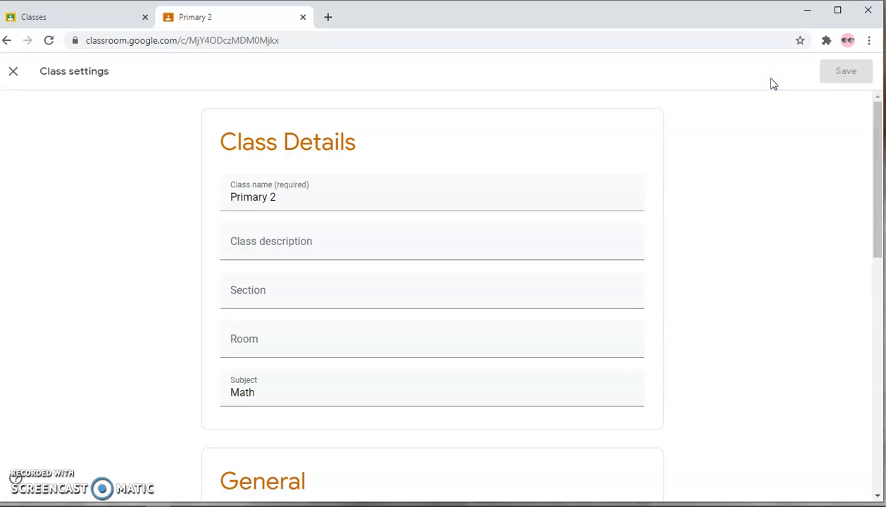
scroll(602, 331, down, 4)
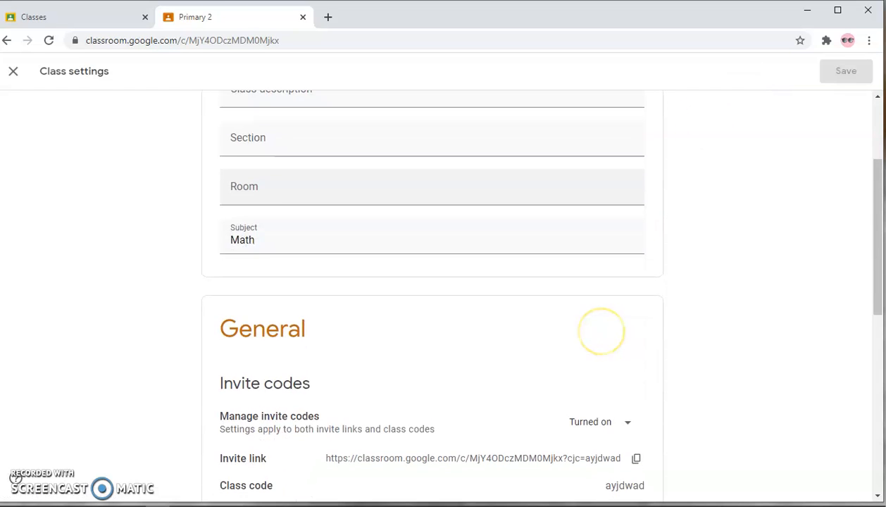
scroll(603, 332, down, 1)
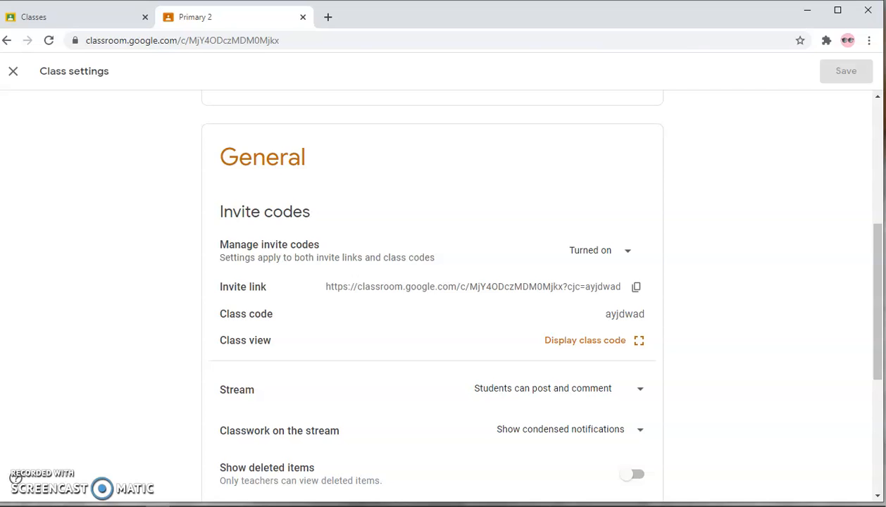
scroll(432, 296, down, 1)
scroll(594, 326, down, 1)
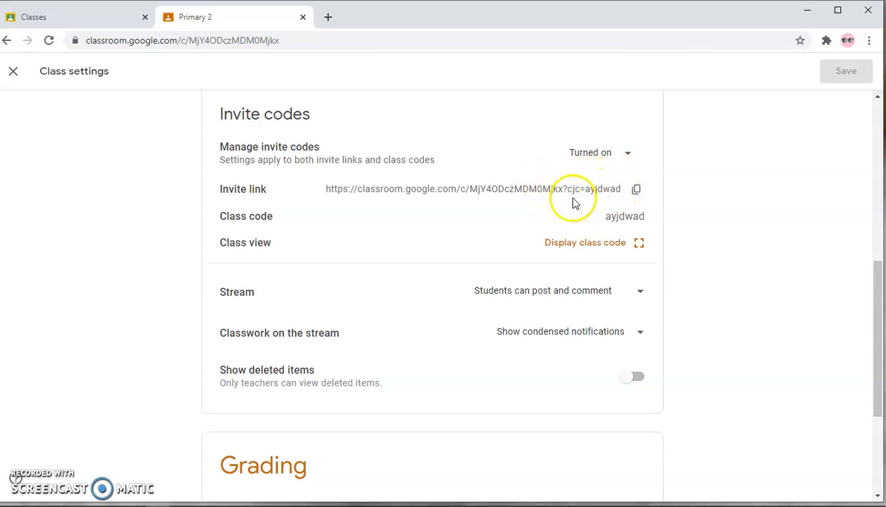
click(600, 247)
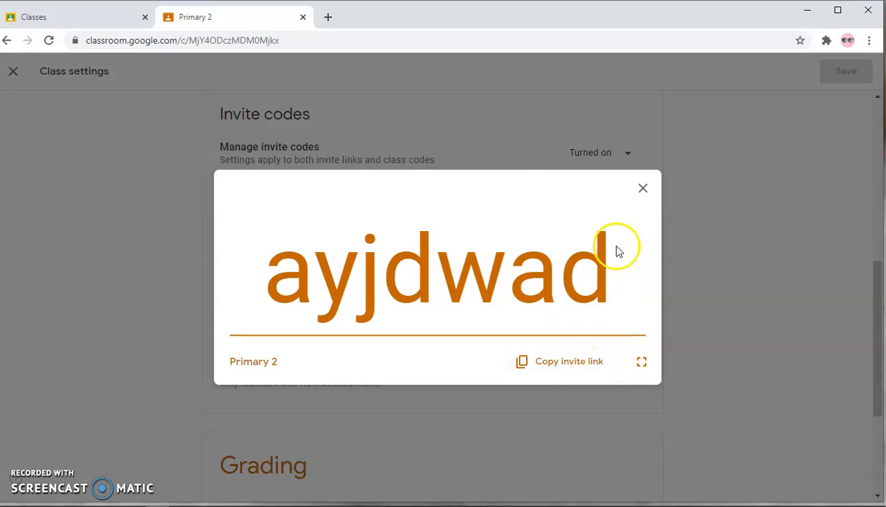
click(645, 189)
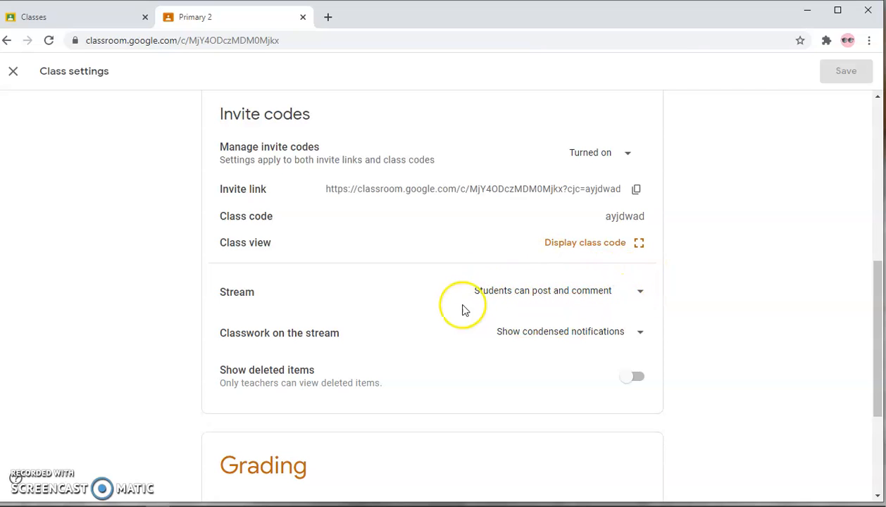
- Set the Stream permission to "Only teachers can post or comment" and Classwork on the stream to "Show condensed notifications"
click(639, 292)
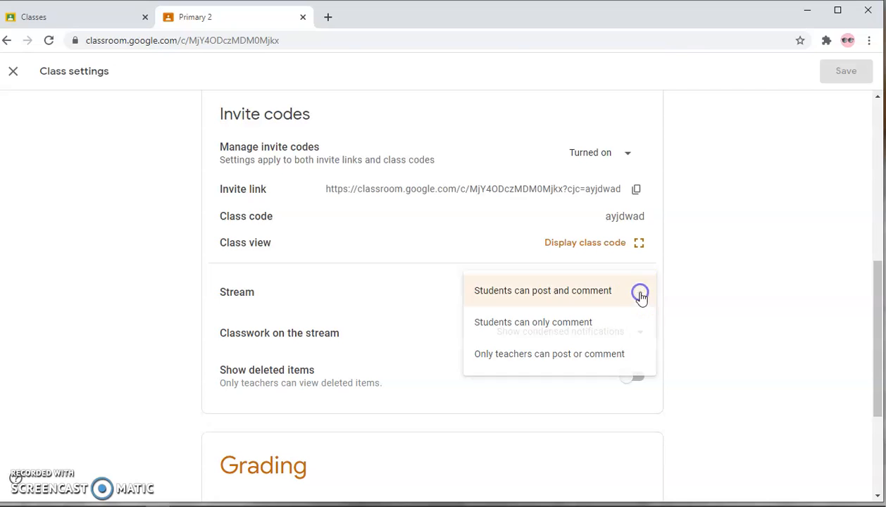
click(547, 355)
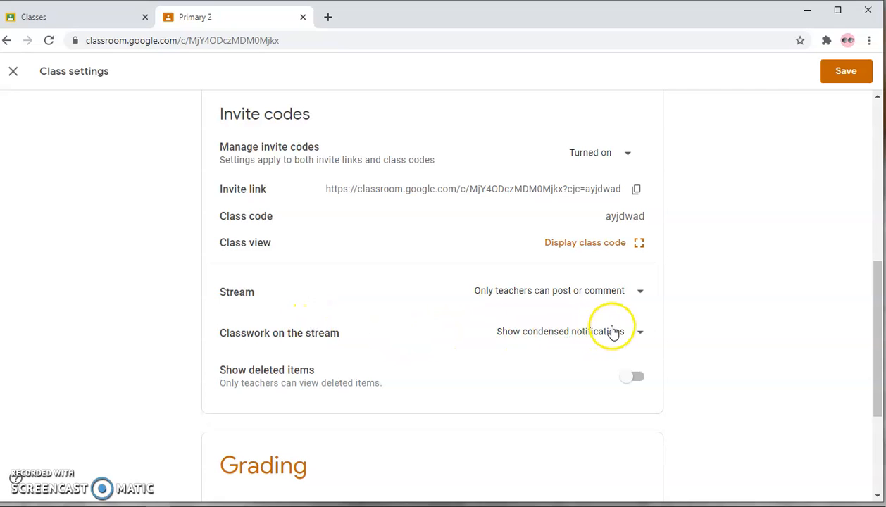
click(642, 337)
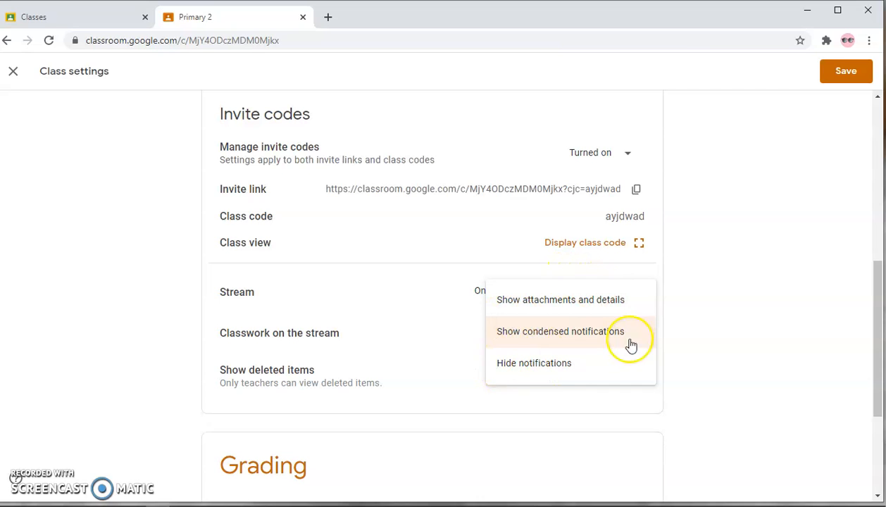
click(517, 337)
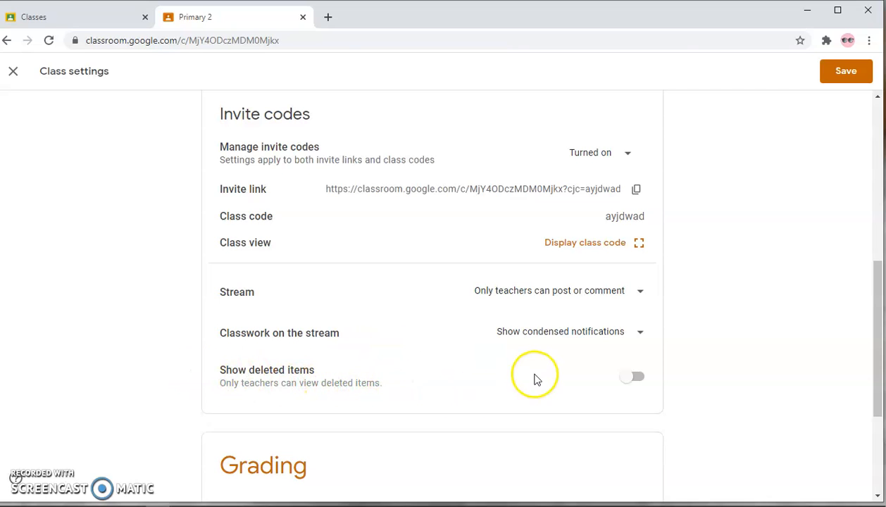
- Turn on Show deleted items, look over the grading options, and save the class settings
click(639, 381)
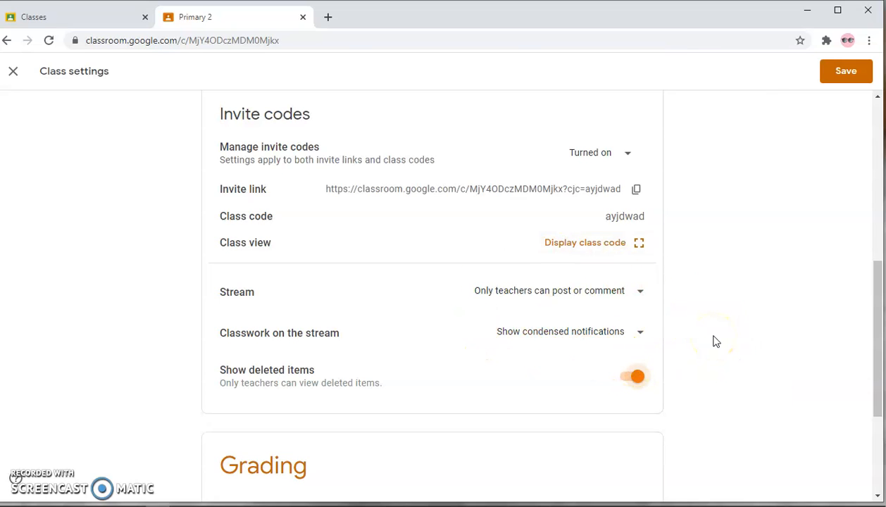
scroll(715, 341, down, 3)
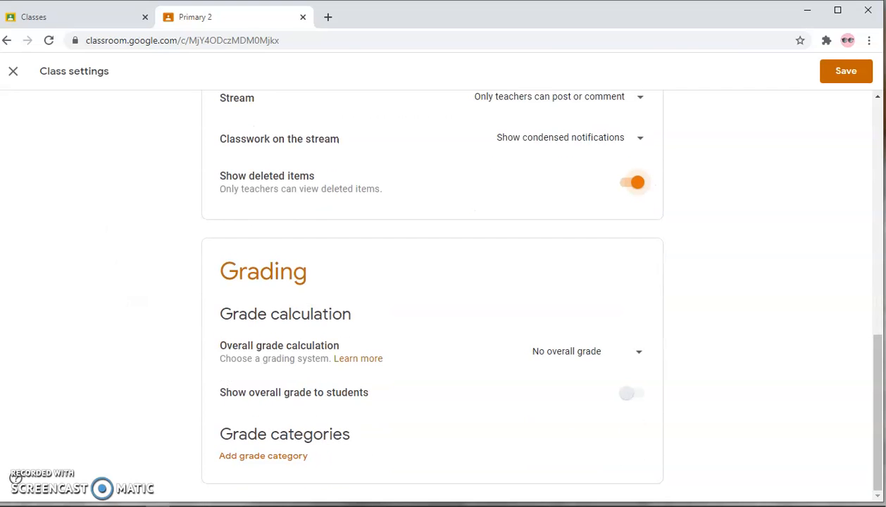
scroll(433, 295, up, 5)
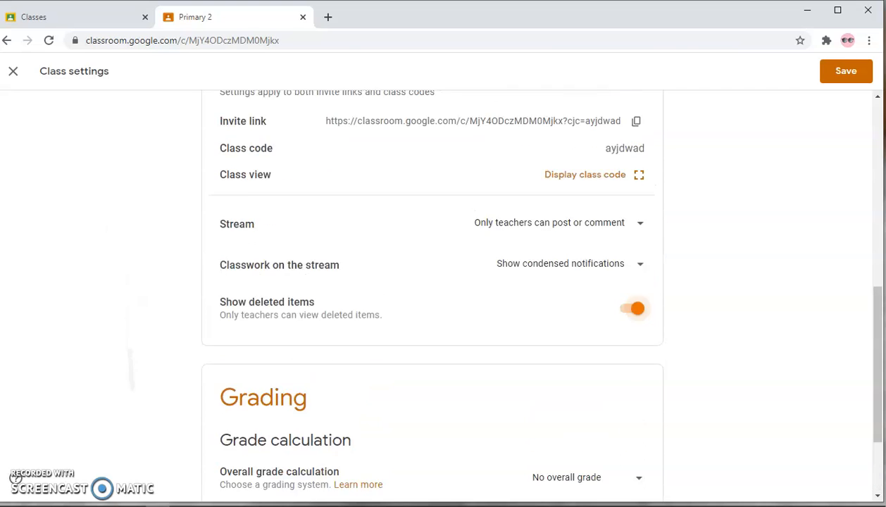
scroll(740, 280, up, 3)
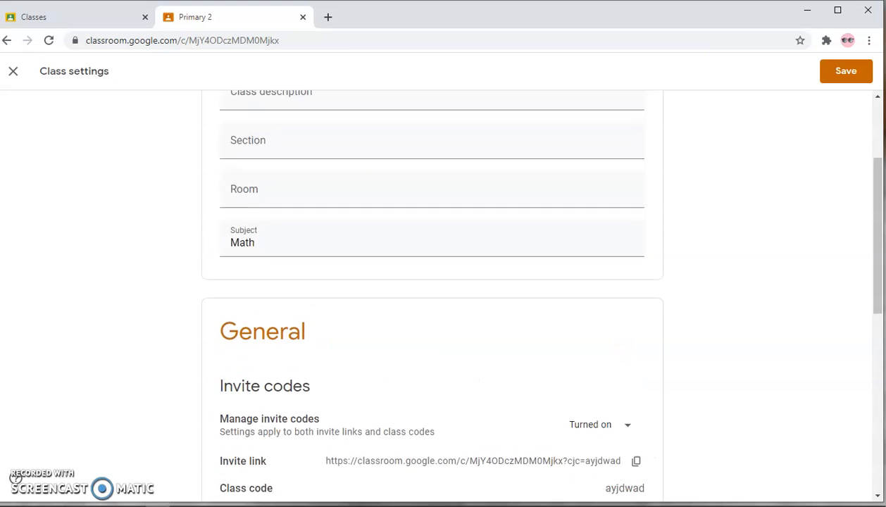
click(848, 71)
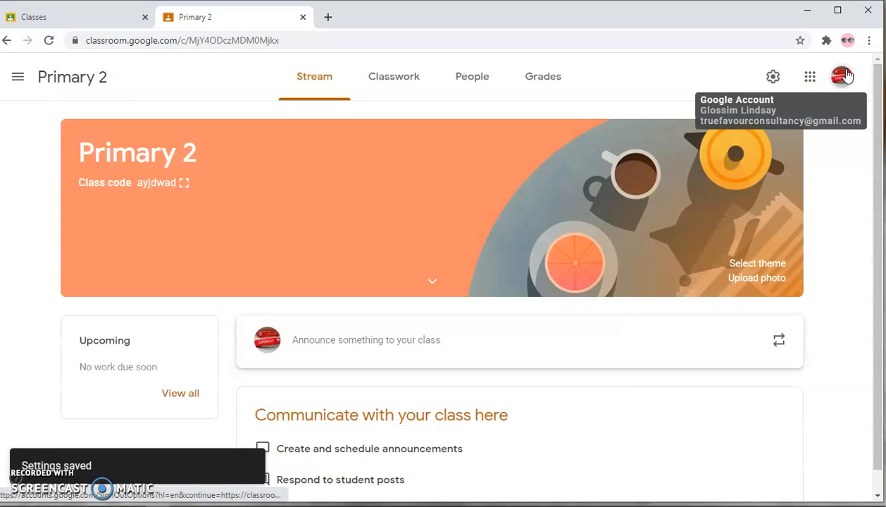
- Start a new assignment in the Primary 2 classwork and dismiss the tip about adding or creating materials
click(386, 82)
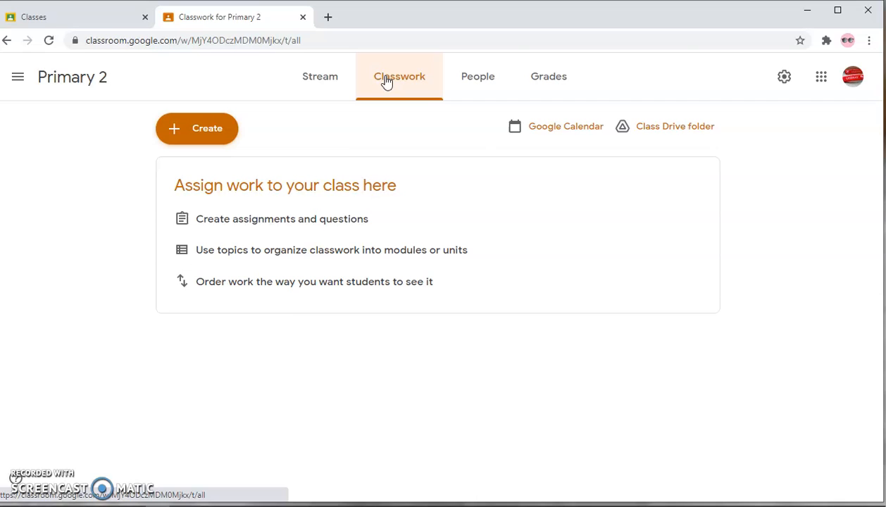
click(200, 137)
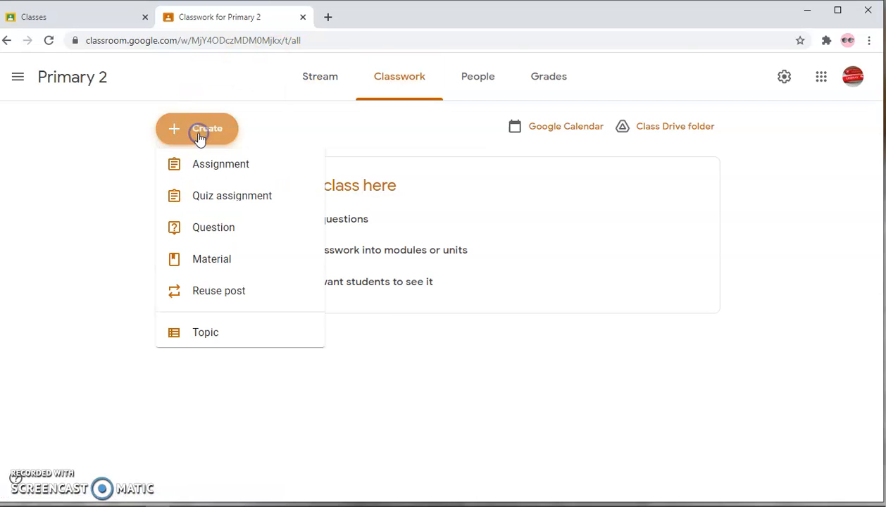
click(218, 180)
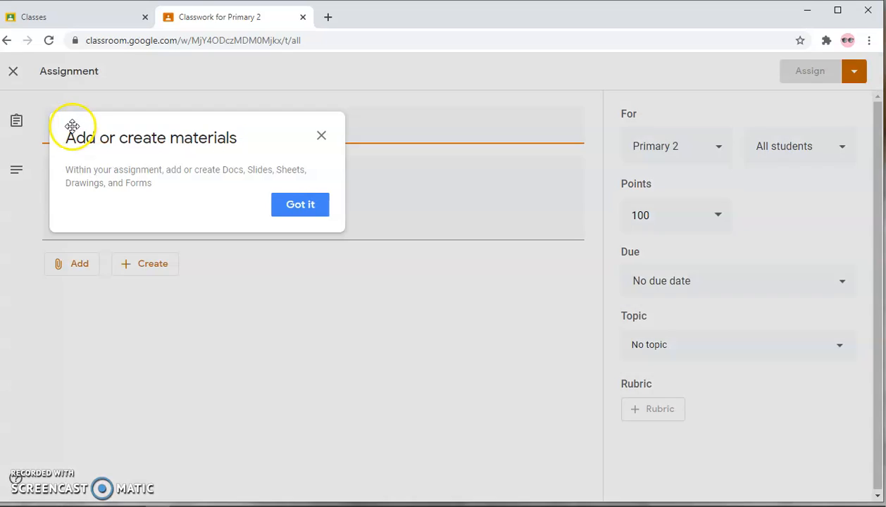
click(72, 127)
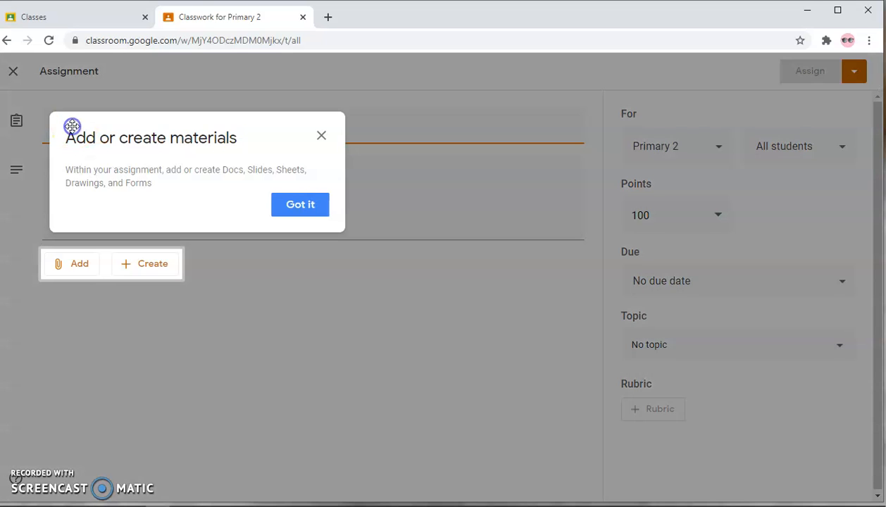
click(322, 135)
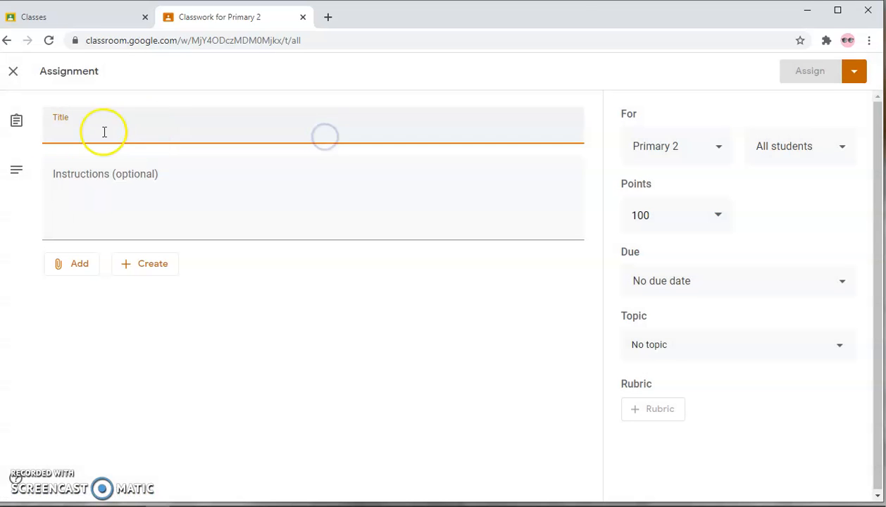
click(56, 132)
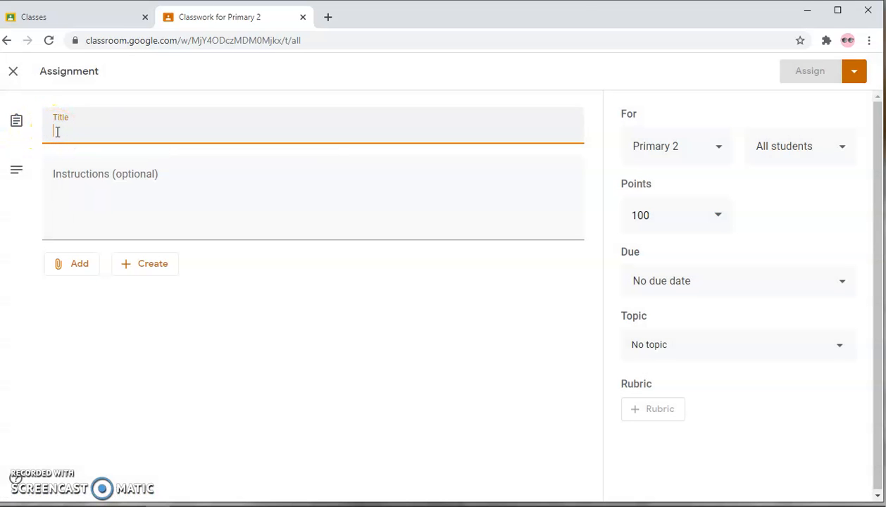
text(Fraction)
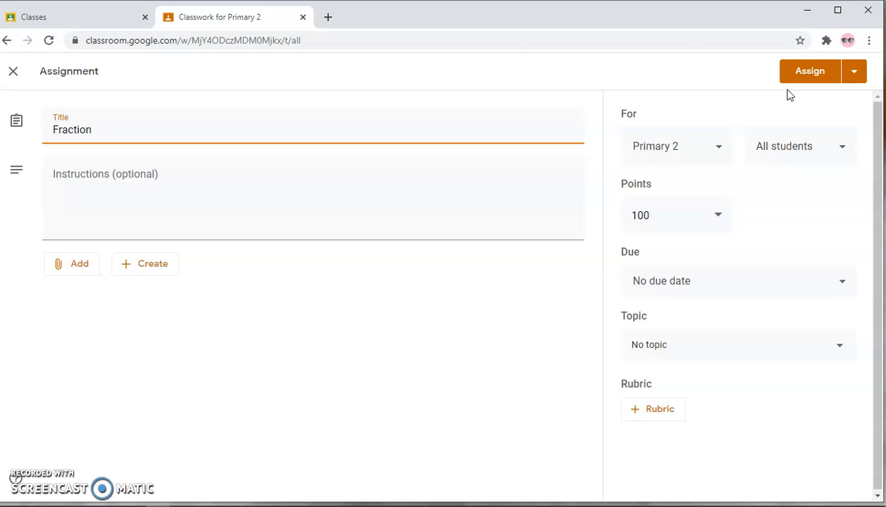
key(BackSpace)
key(BackSpace)
key(BackSpace)
key(BackSpace)
key(BackSpace)
key(BackSpace)
key(BackSpace)
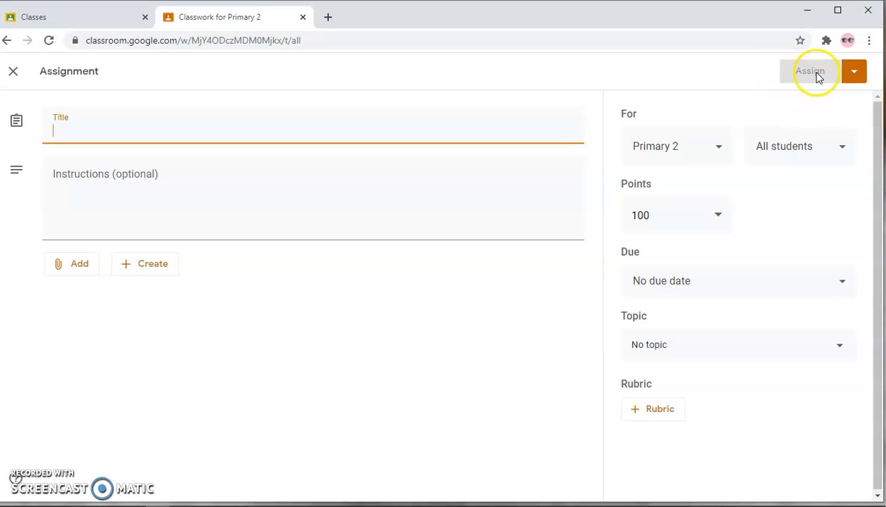
- Title the assignment "Fractions" and enter the instructions "Answer all questions"
click(48, 131)
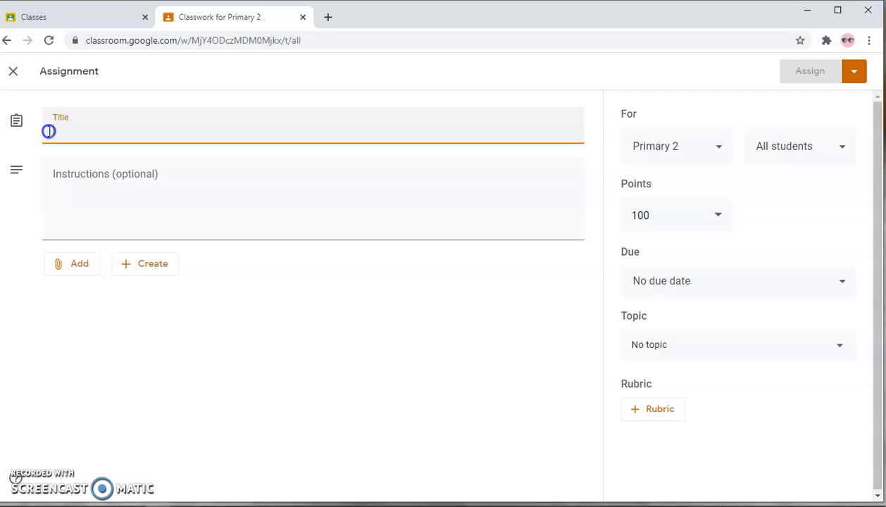
text(Fractions)
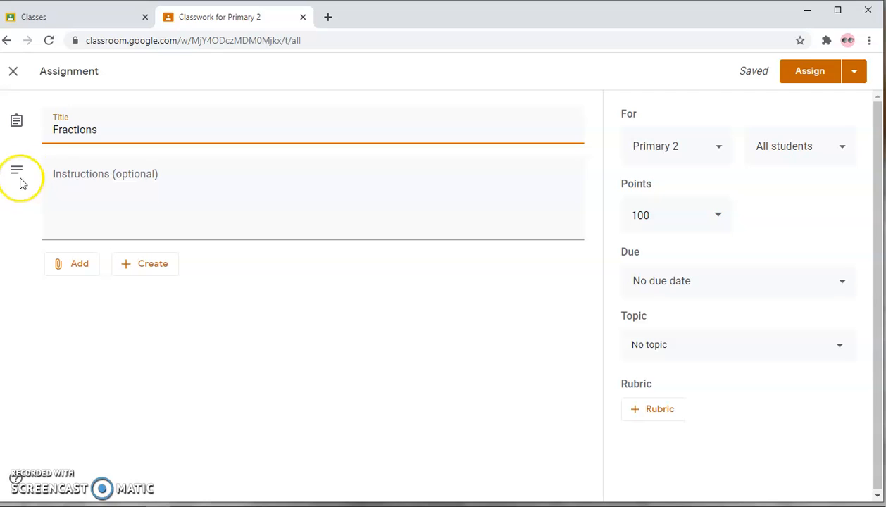
click(56, 176)
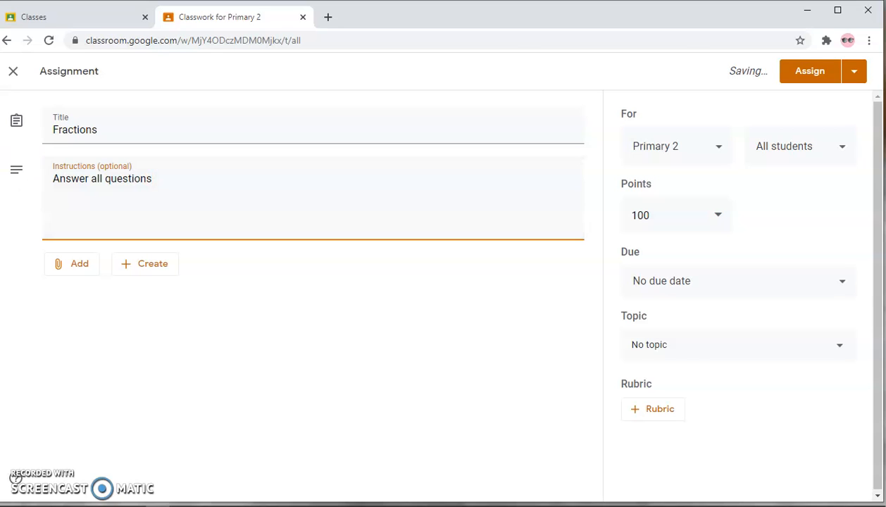
- Show the assignment's attachment options, switch to YouTube in a new browser tab, and search for "fractions song"
click(73, 272)
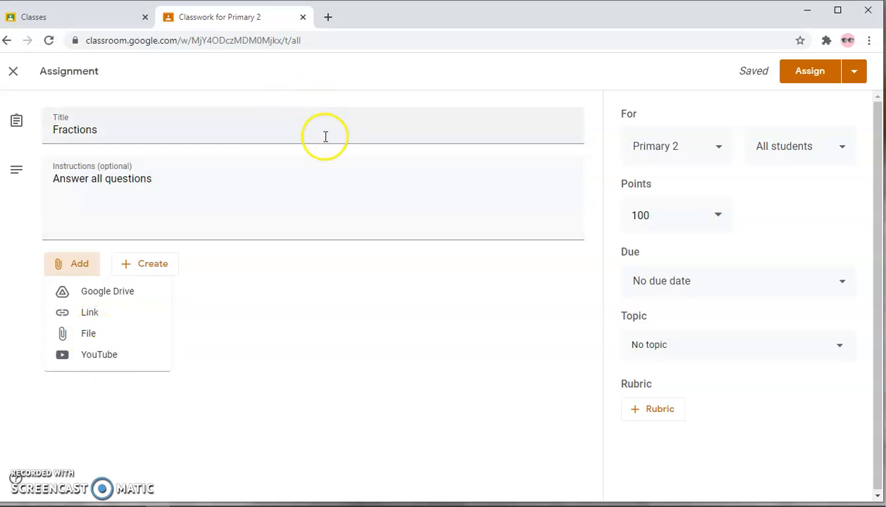
click(329, 18)
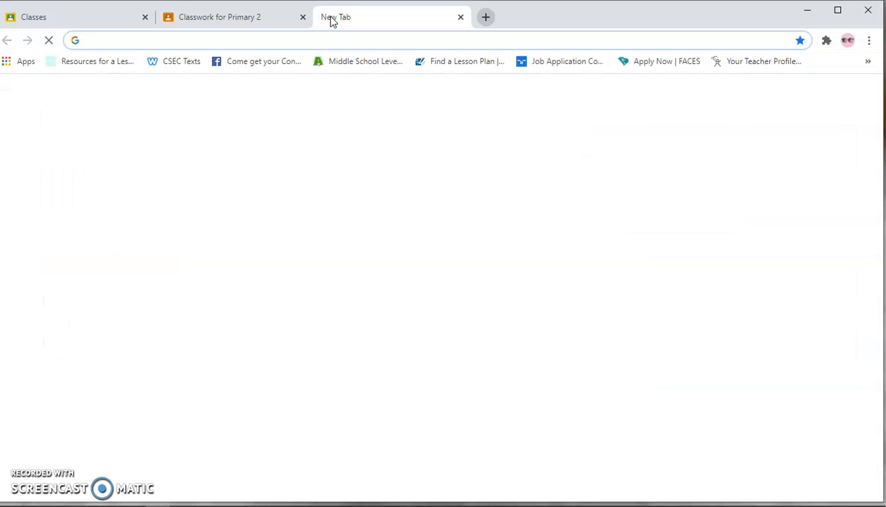
click(278, 361)
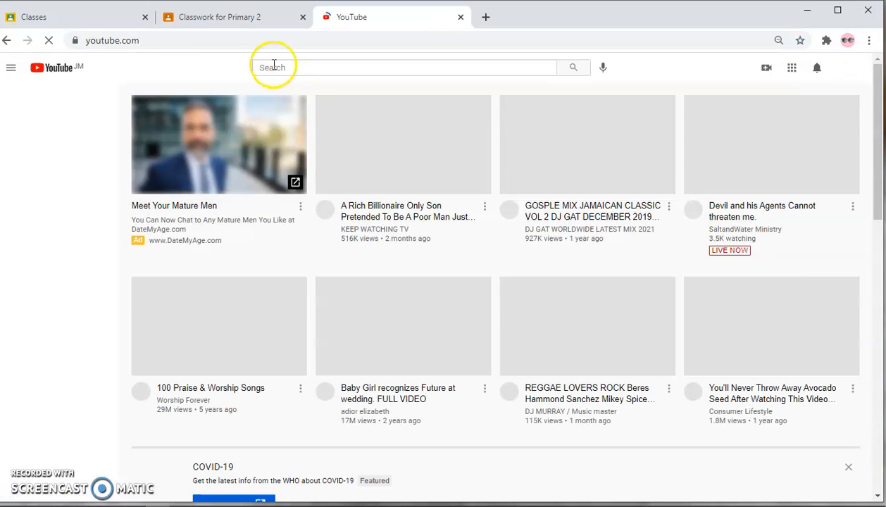
click(274, 66)
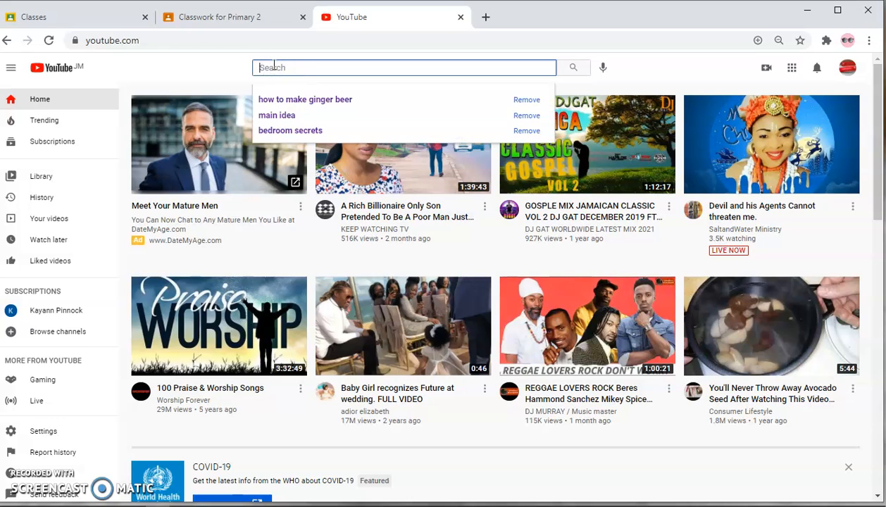
text(Frac)
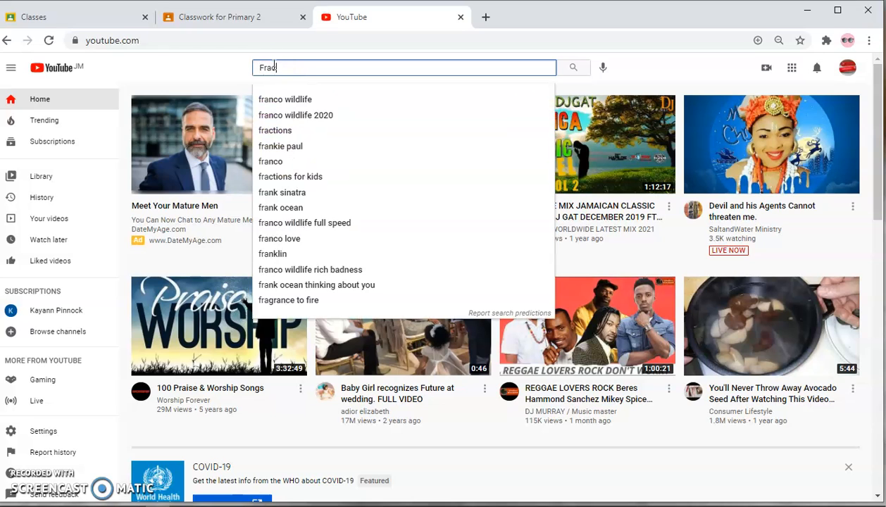
text(tions)
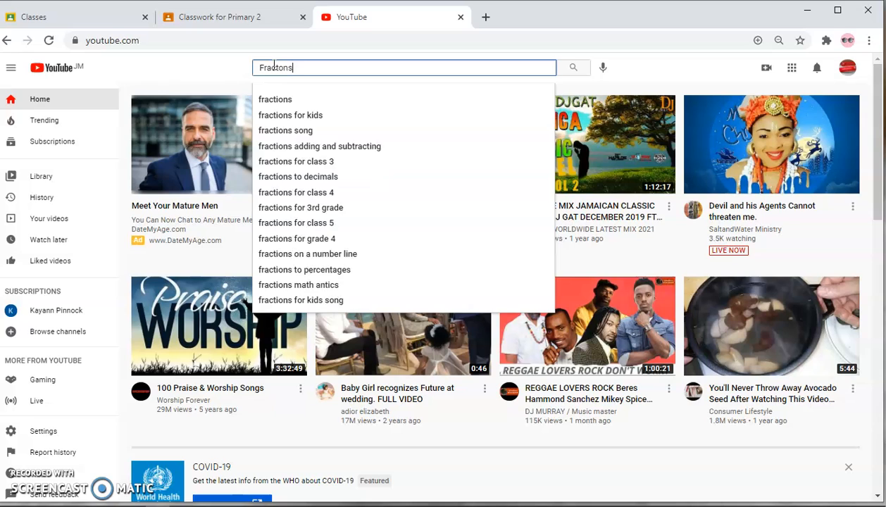
key(Return)
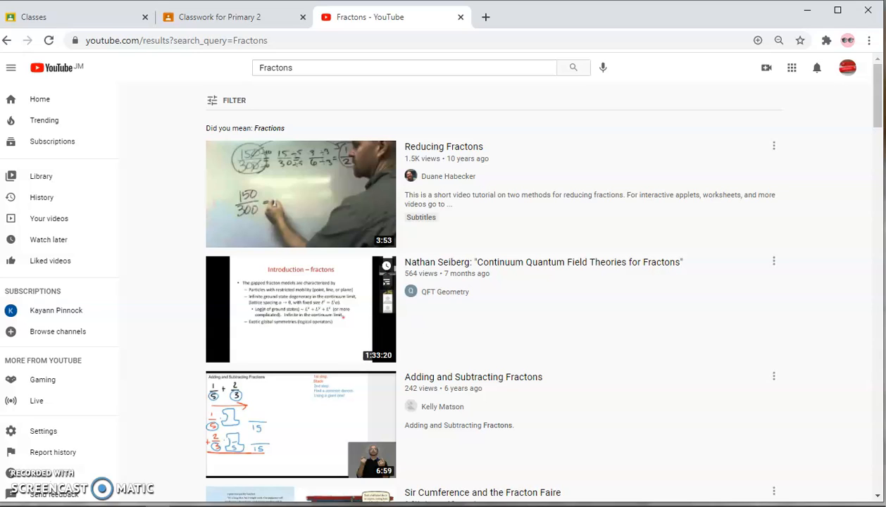
drag(883, 293, 879, 293)
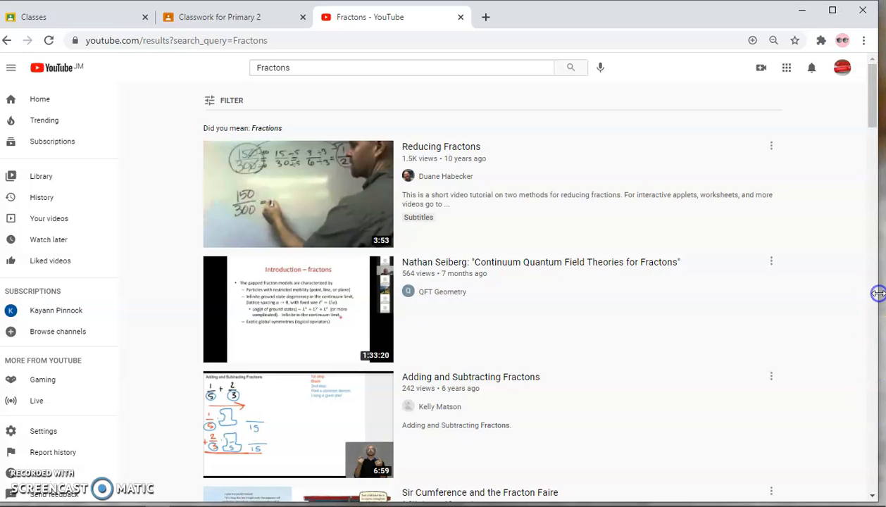
click(298, 69)
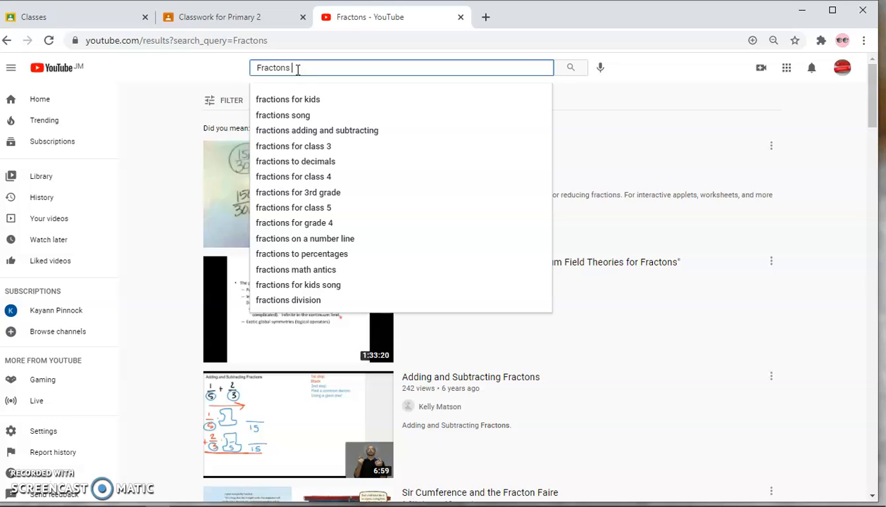
click(295, 120)
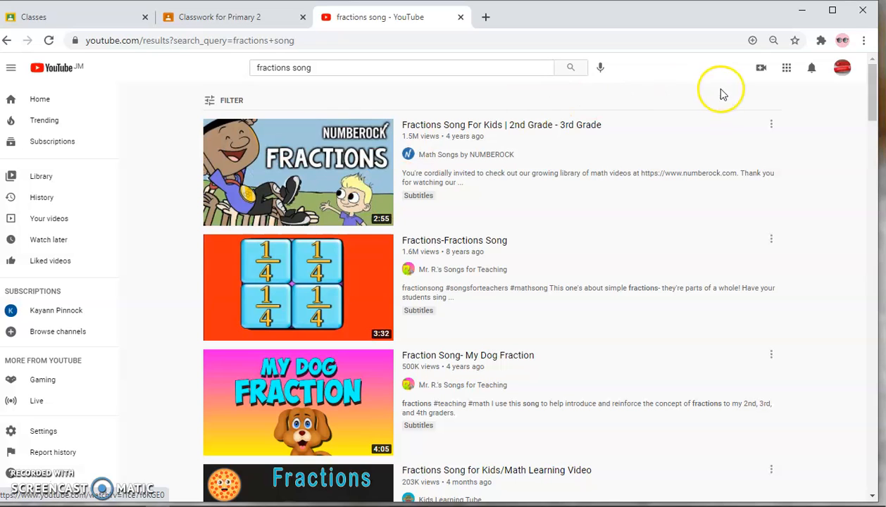
- Copy the link of the video "Fractions Song For Kids | 2nd Grade - 3rd Grade" and attach it by URL to the Classroom assignment
right_click(280, 171)
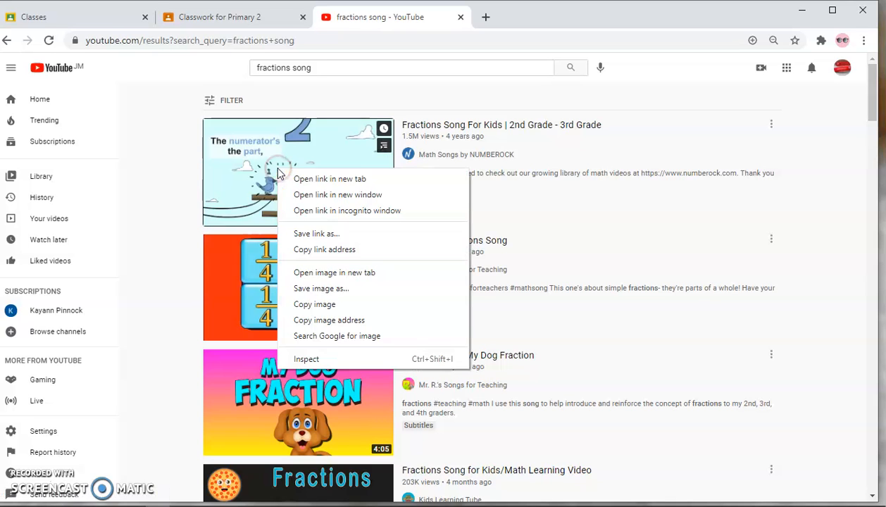
click(316, 251)
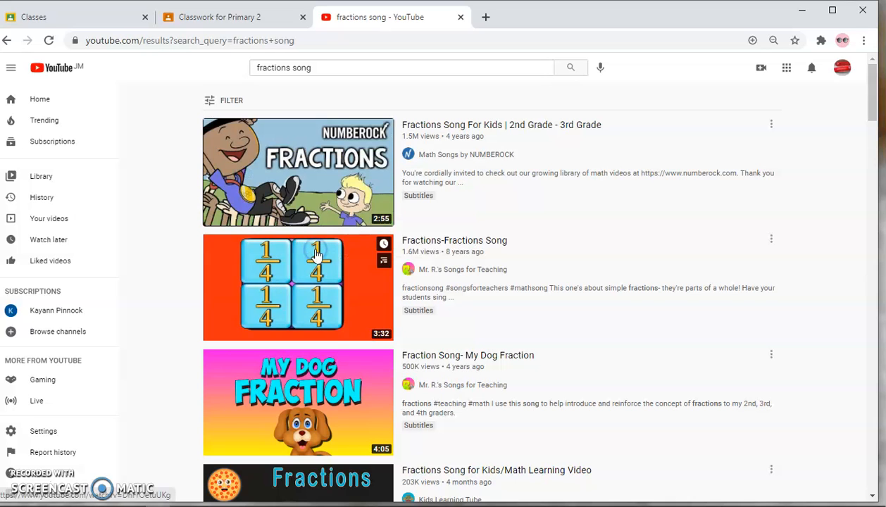
click(227, 15)
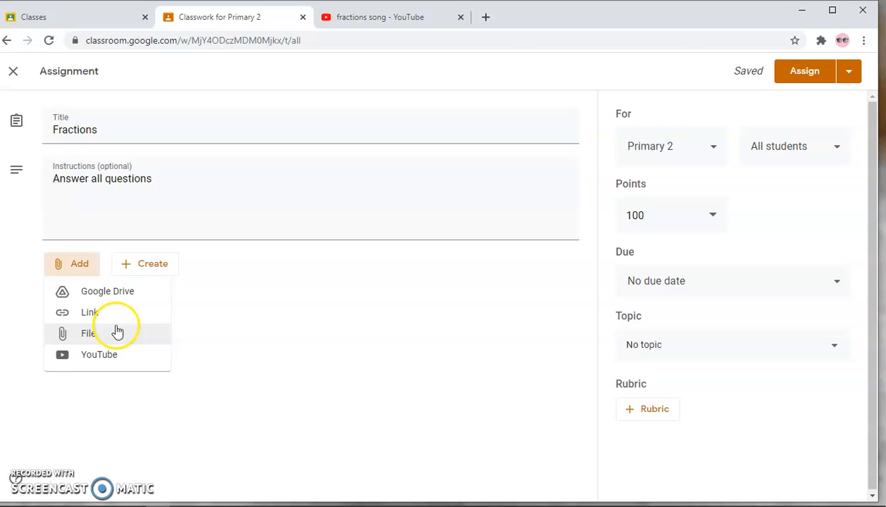
click(104, 358)
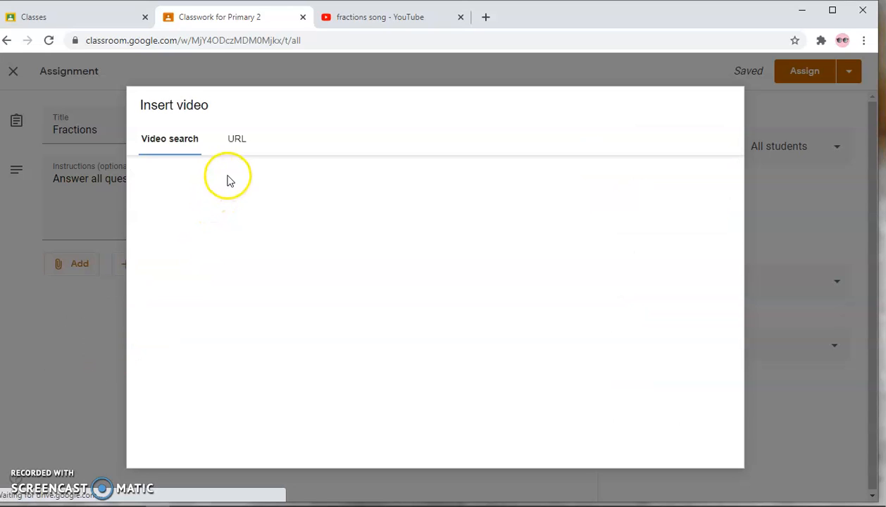
click(234, 140)
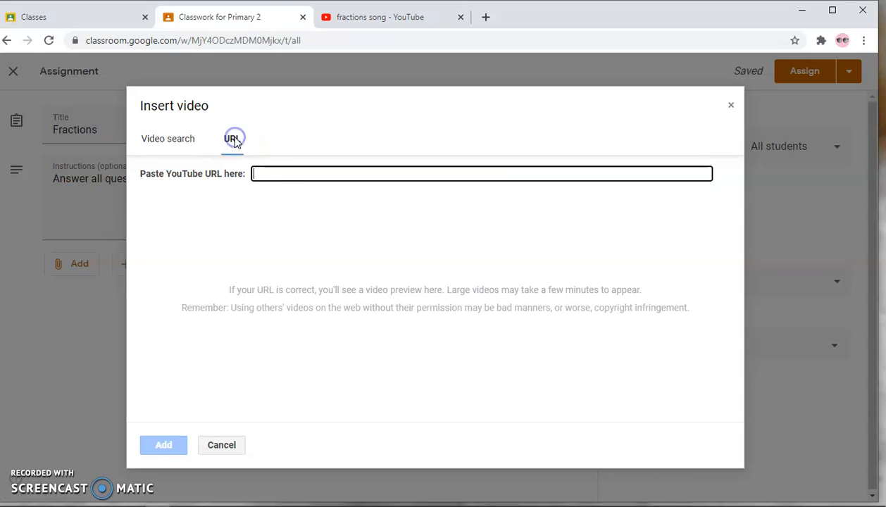
right_click(261, 173)
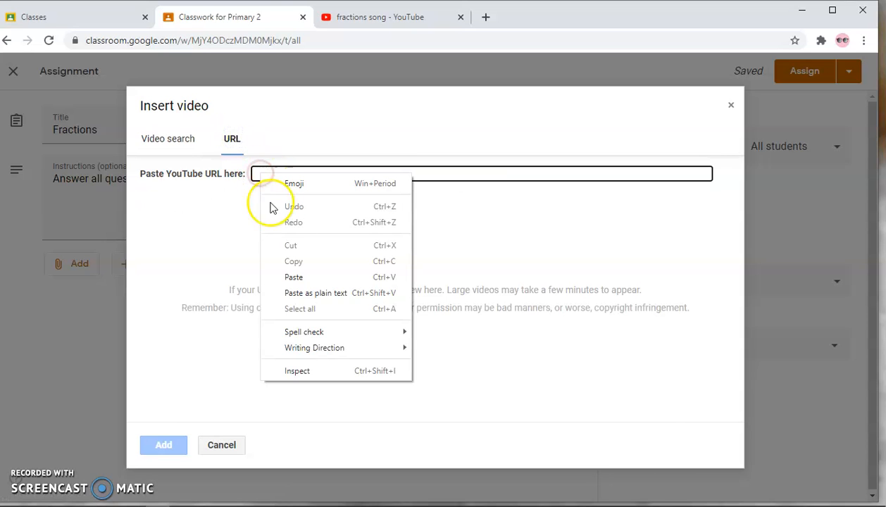
click(294, 278)
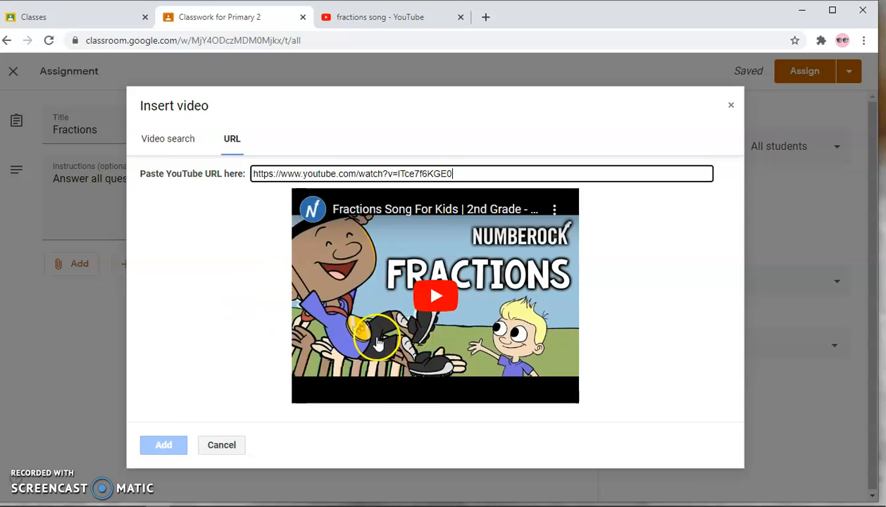
click(168, 447)
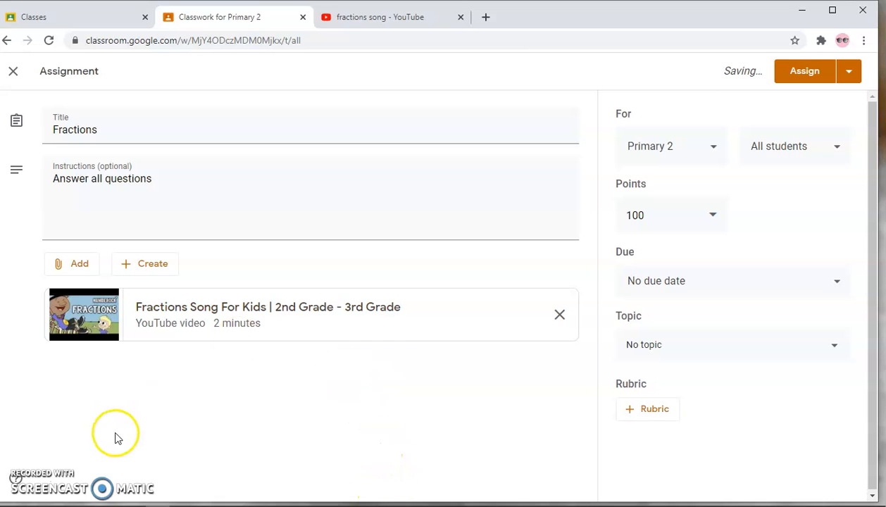
- Return to YouTube, open the "Fractions-Fractions Song" video, skip the ad, and copy the video's share link
click(365, 21)
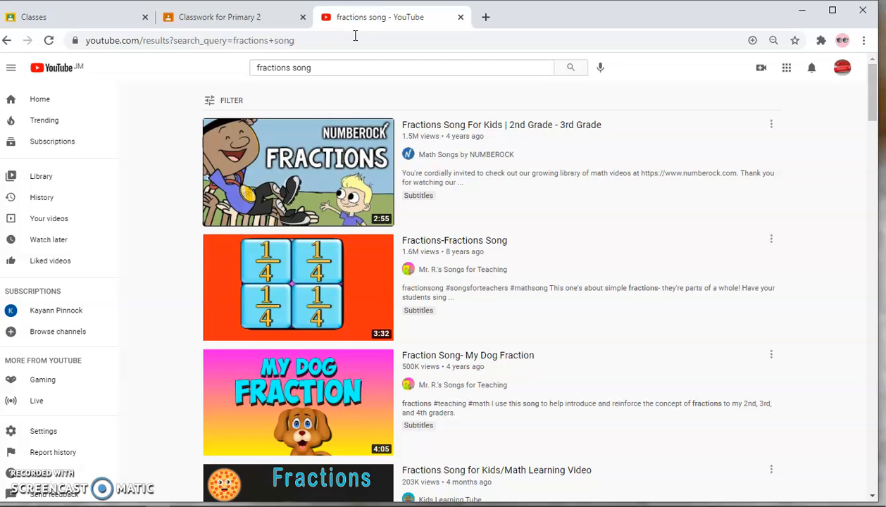
click(292, 285)
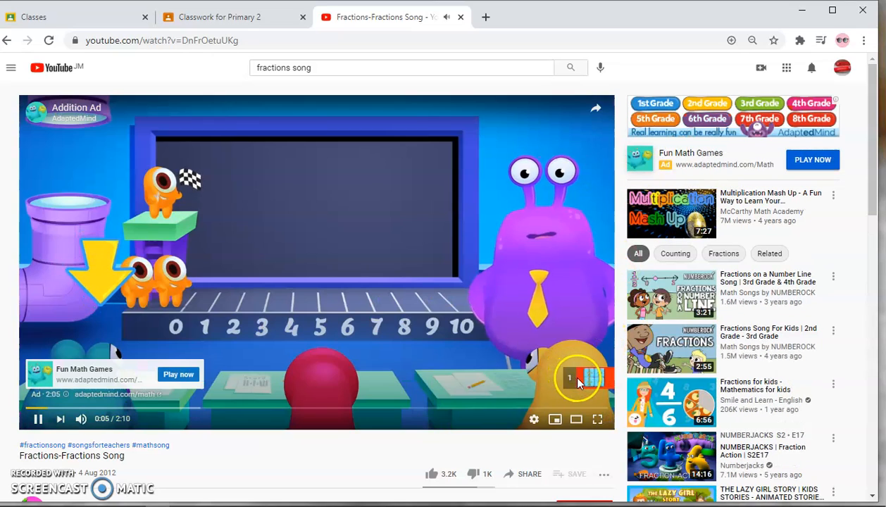
click(576, 380)
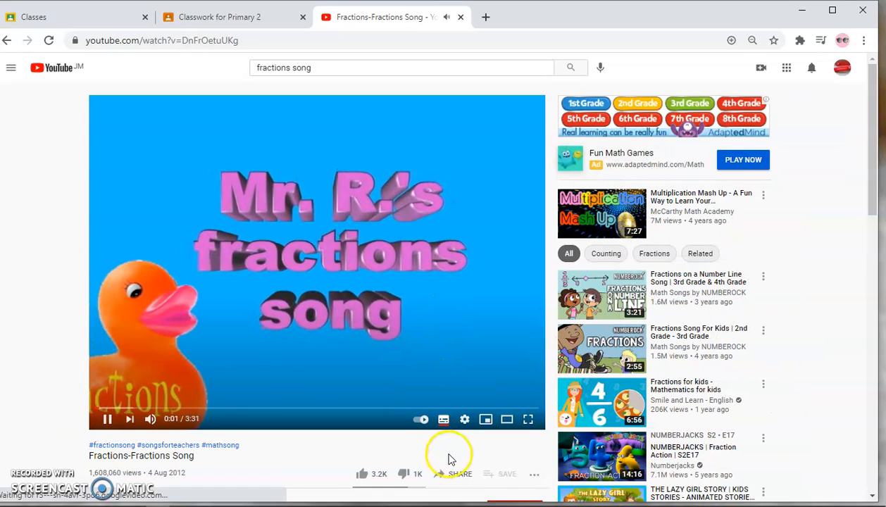
click(456, 479)
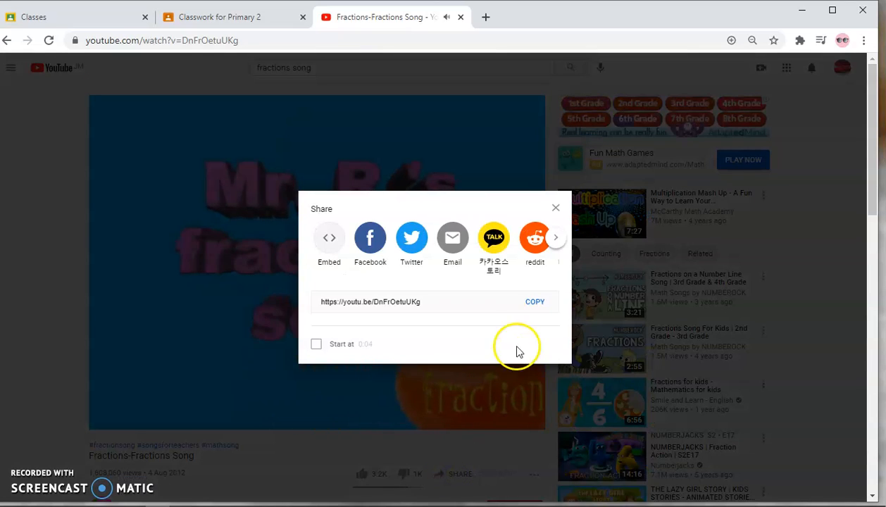
click(530, 303)
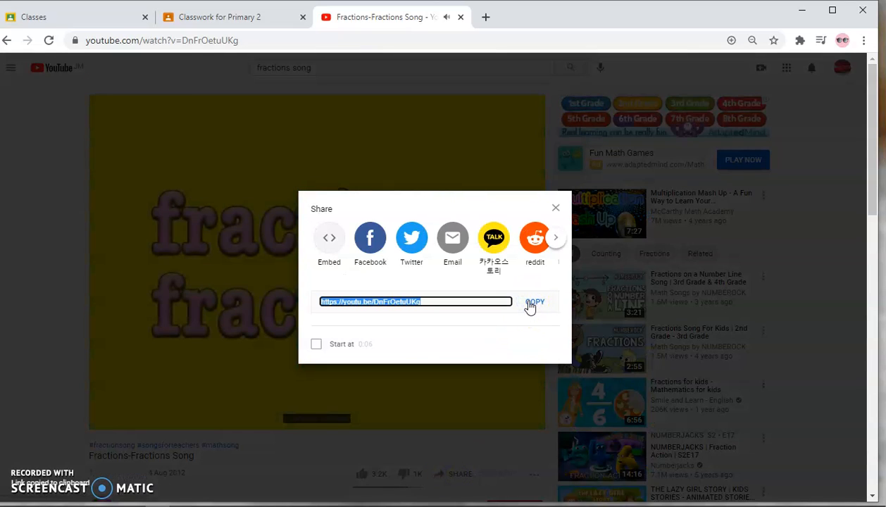
click(556, 208)
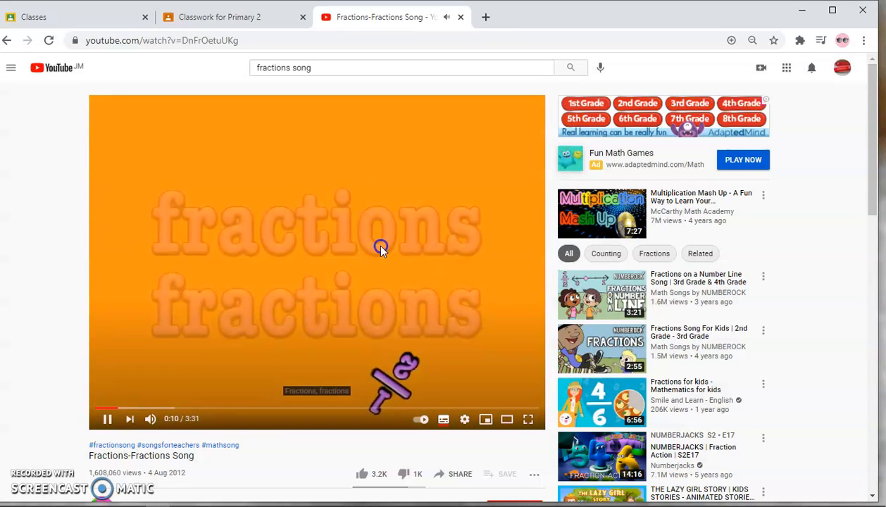
- Pause the video, return to the Classroom assignment, and attach the "Fractions-Fractions Song" YouTube video using its copied URL
click(374, 242)
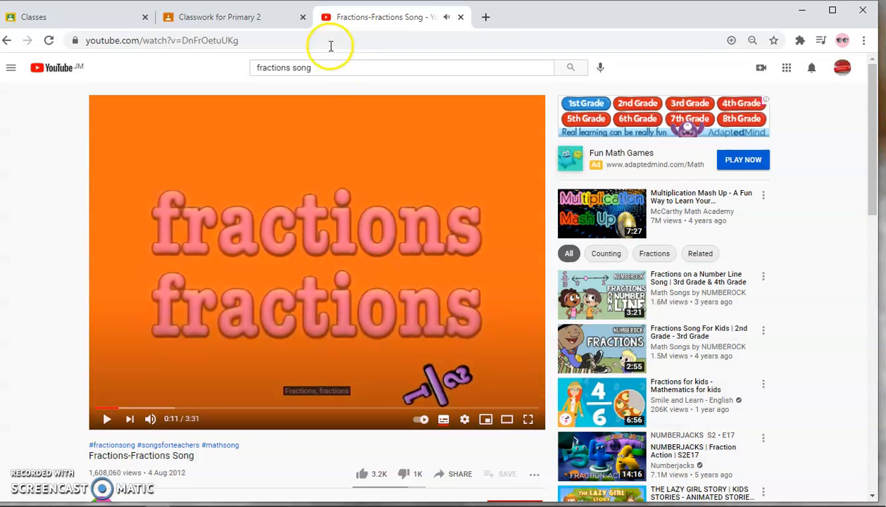
click(235, 19)
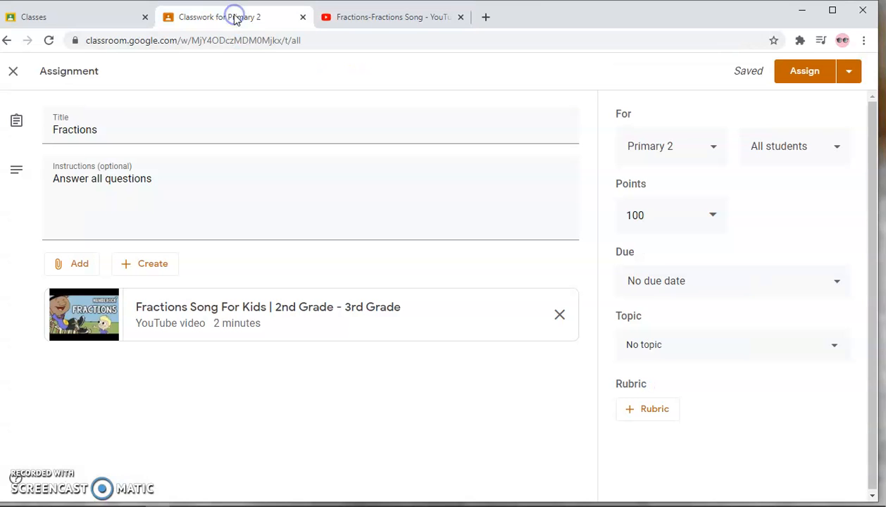
click(82, 268)
click(99, 358)
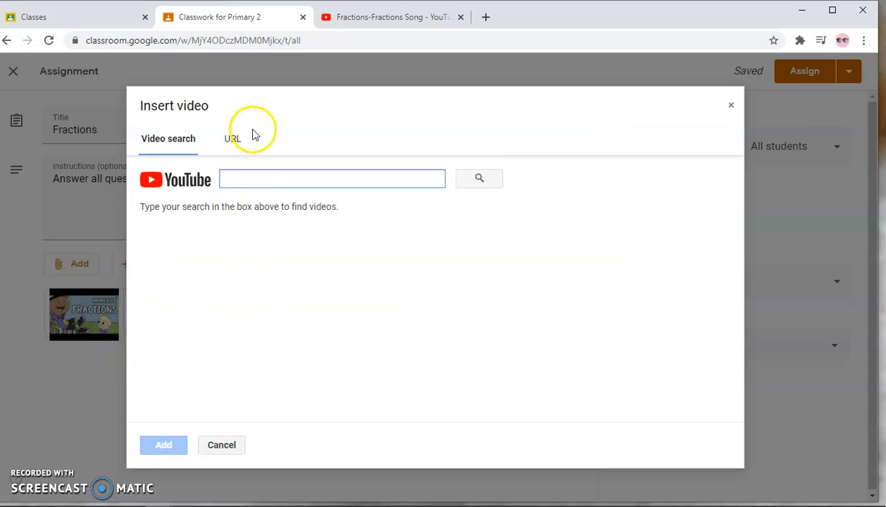
click(233, 140)
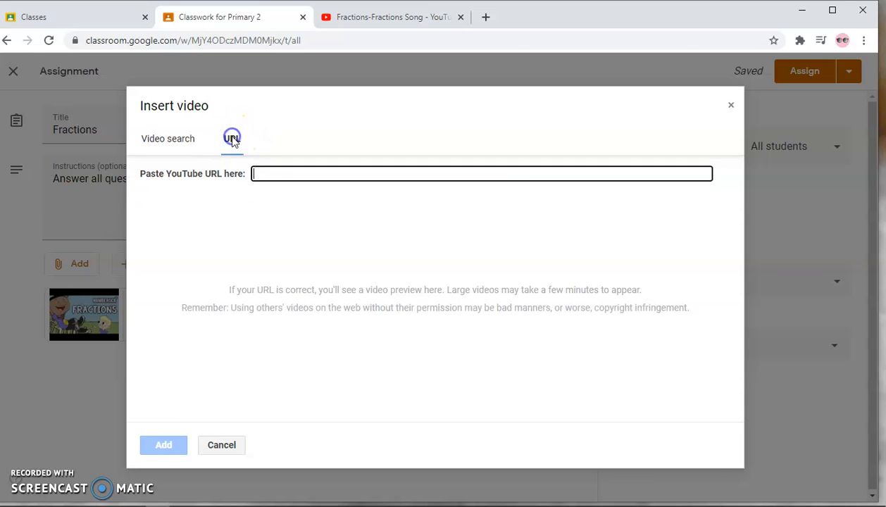
right_click(259, 178)
click(288, 281)
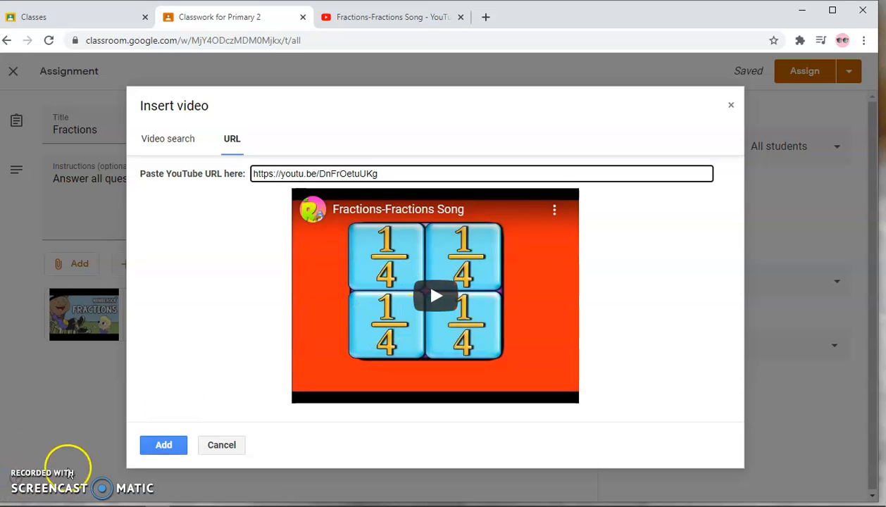
click(165, 446)
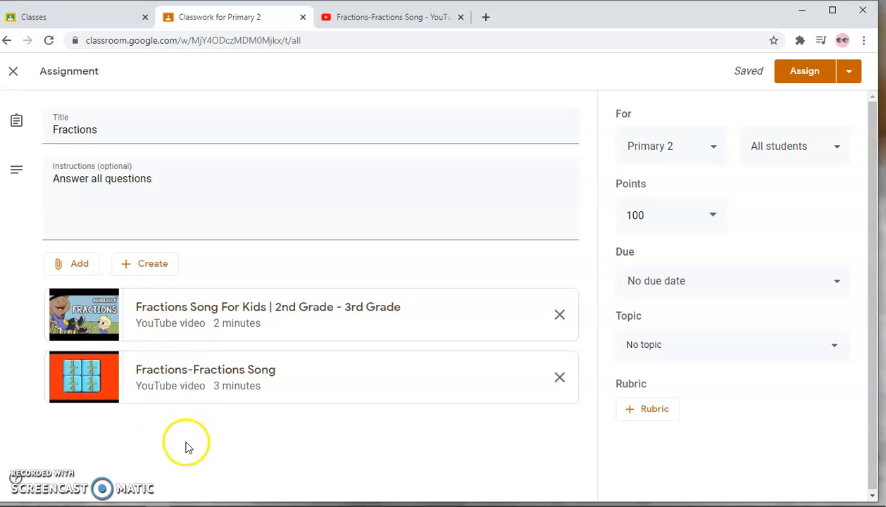
- Show the assignment's attachment options, then search Google for "fractions worksheets" in a new browser tab
click(80, 269)
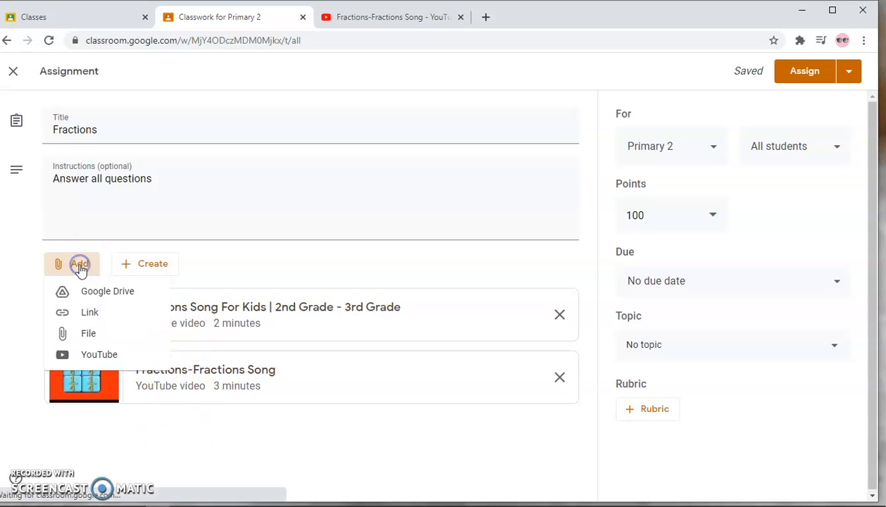
click(90, 341)
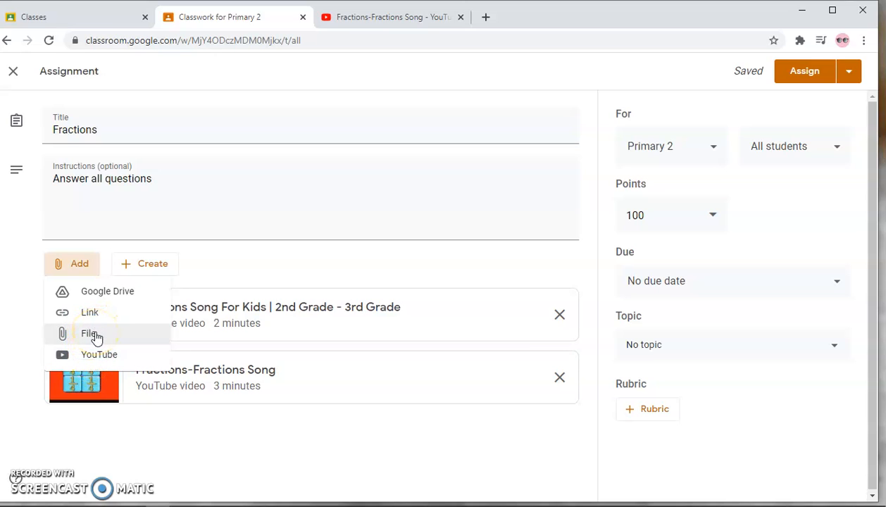
click(98, 322)
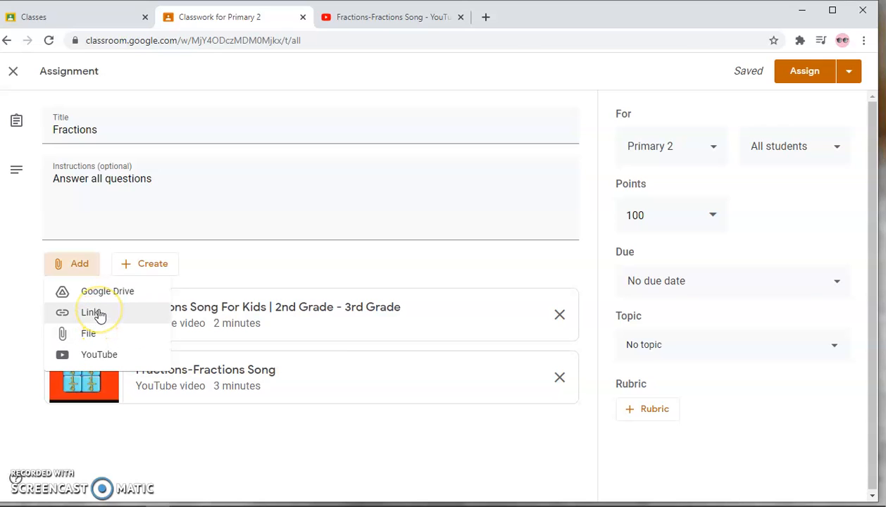
click(485, 18)
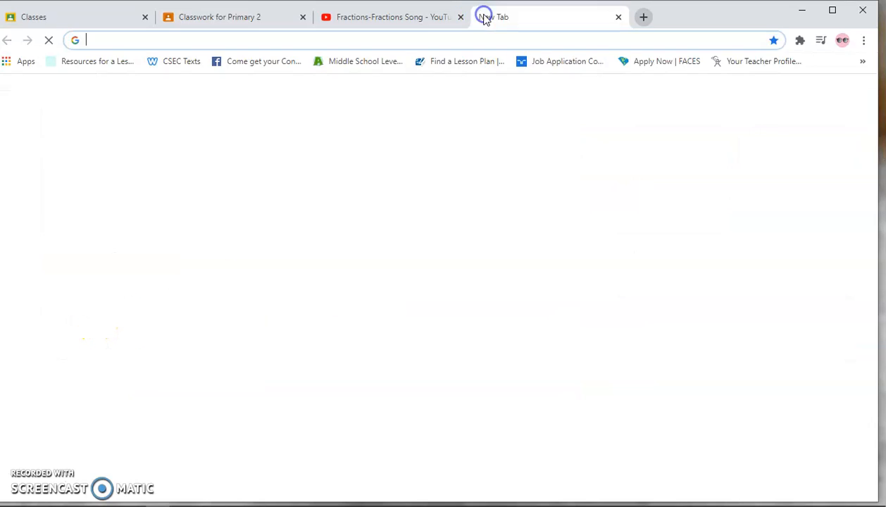
click(99, 38)
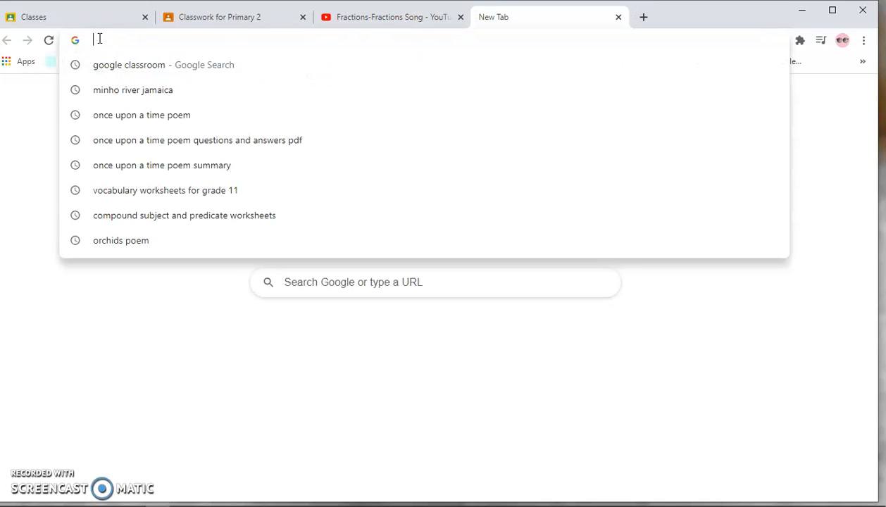
text(Fracti)
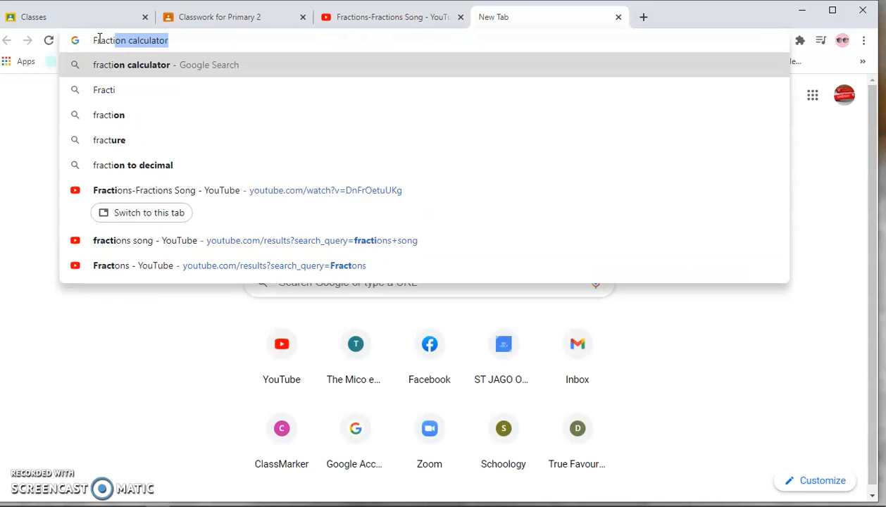
text(ons)
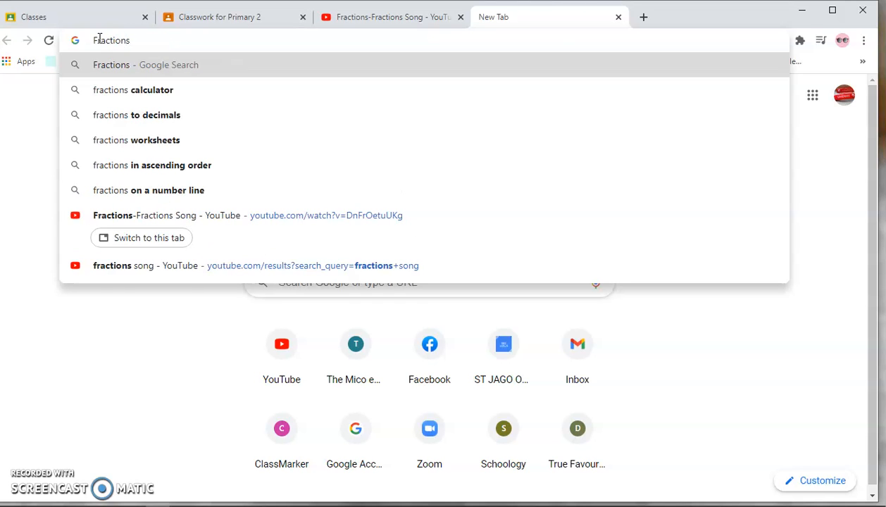
click(116, 146)
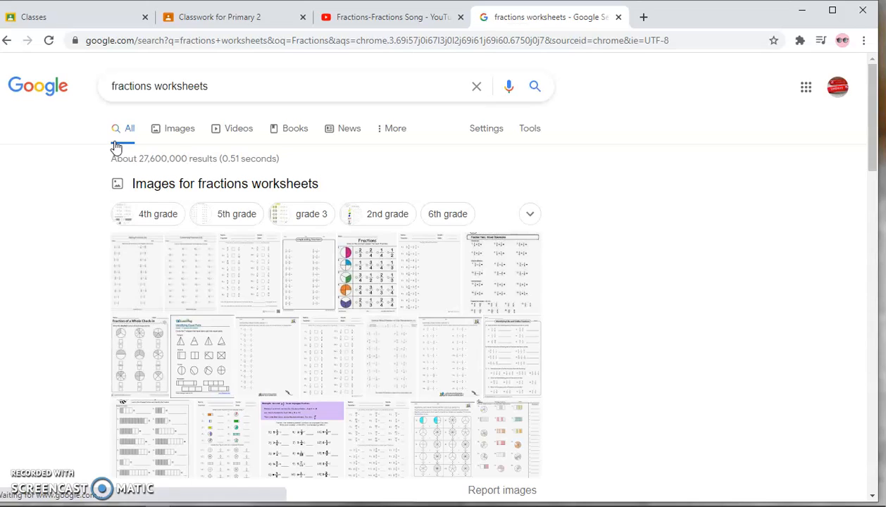
- Preview the fractions worksheet images and open the Pinterest page of the "Color in the correct answer for each fraction" worksheet
click(158, 264)
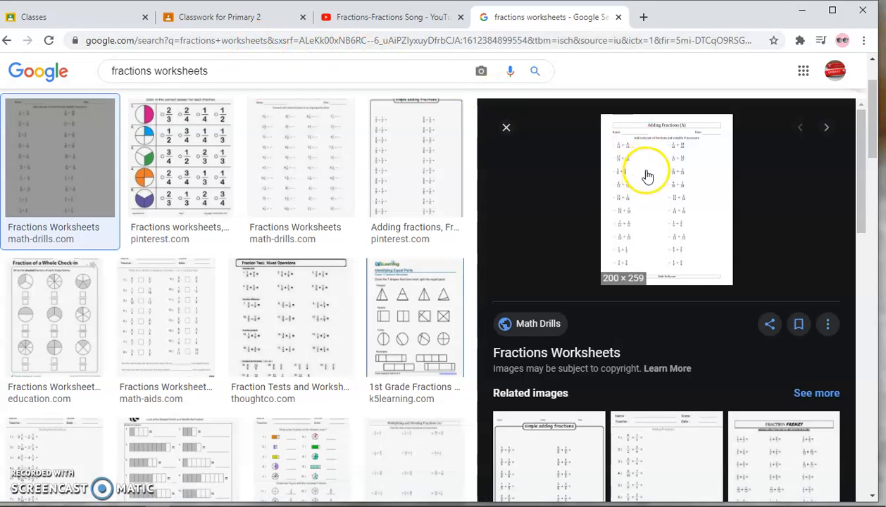
click(180, 159)
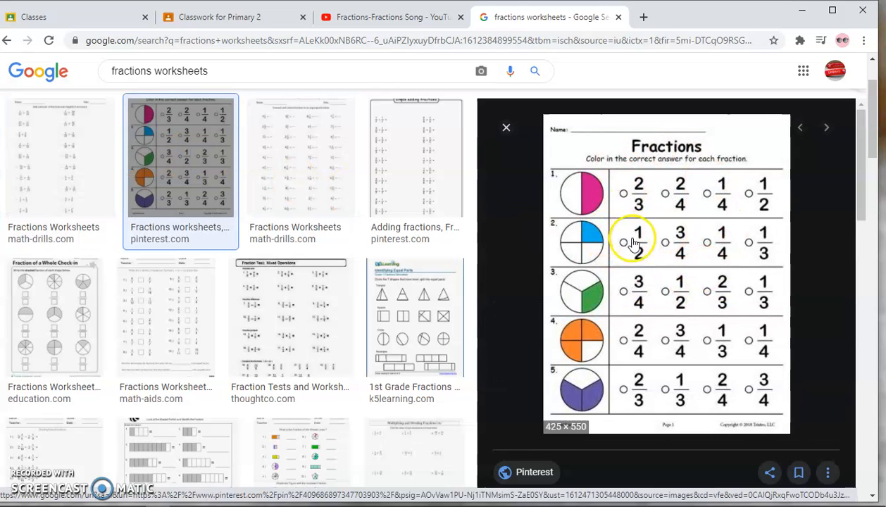
click(658, 278)
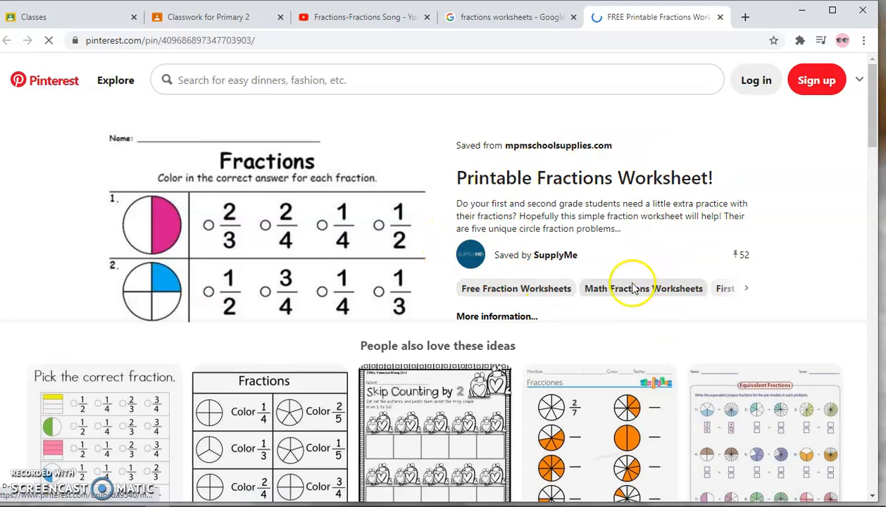
mouse_move(299, 267)
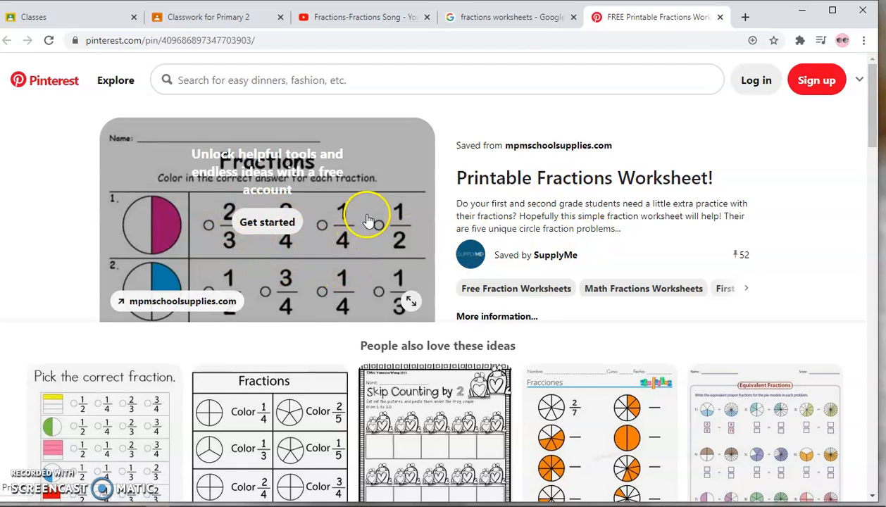
- Open Pinterest's "Free Fraction Worksheets" collection and copy the link address of the "Fractions Reference Sheet" pin
click(535, 294)
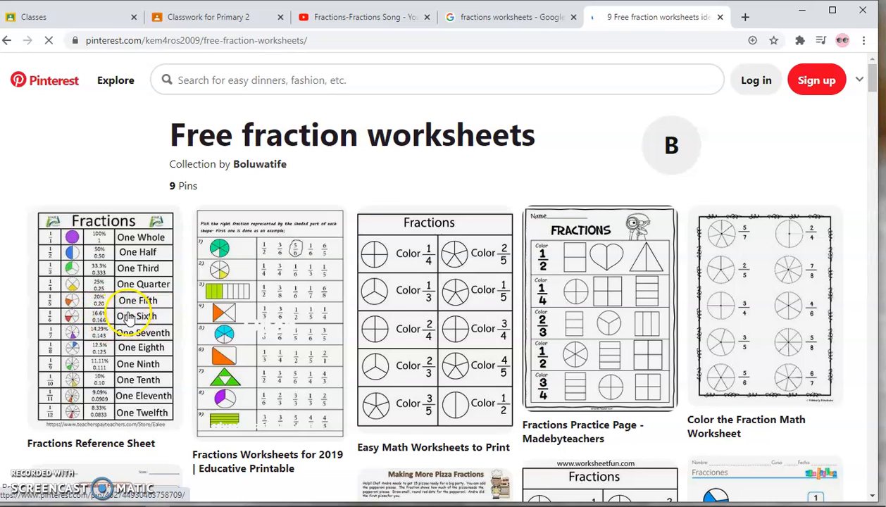
right_click(127, 315)
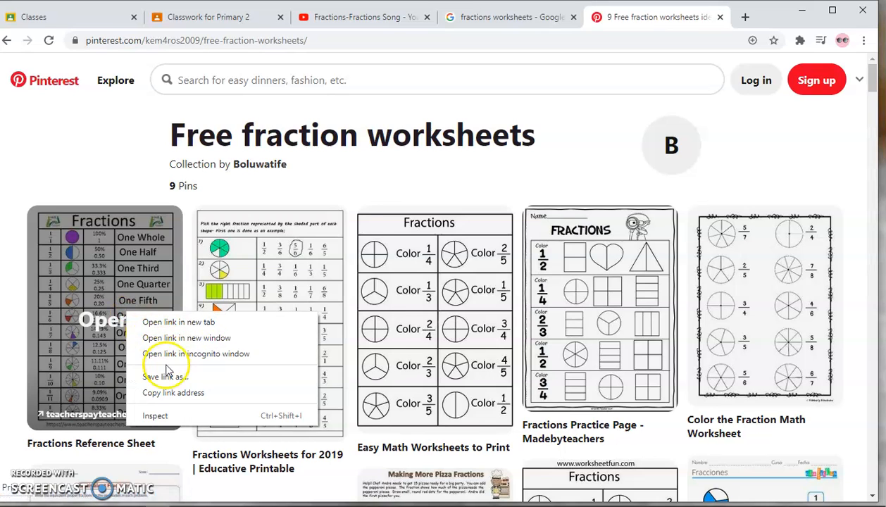
click(195, 395)
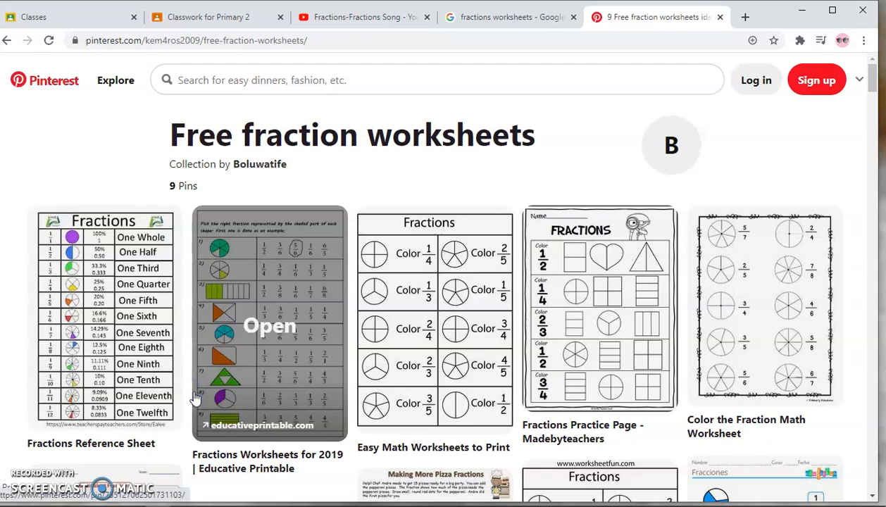
- Return to the Classroom assignment and attach the copied Pinterest "Fractions Reference Sheet" address as a link
click(216, 18)
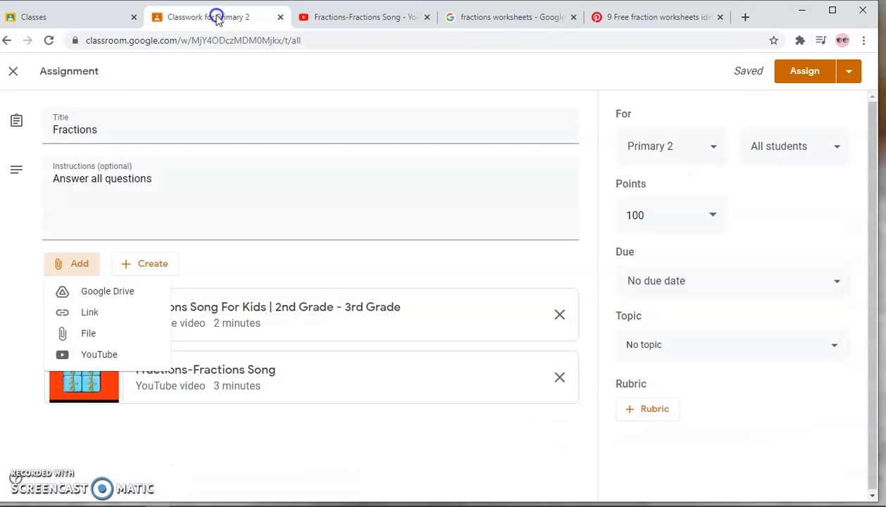
click(89, 314)
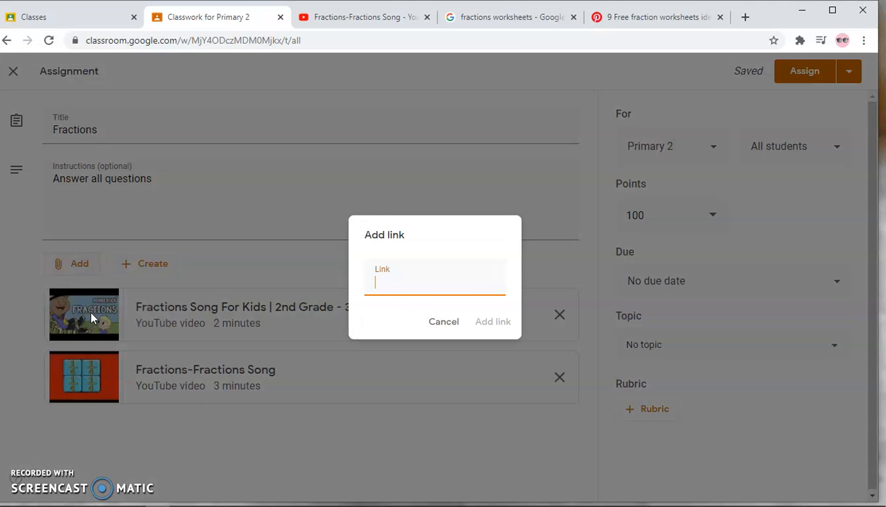
right_click(377, 283)
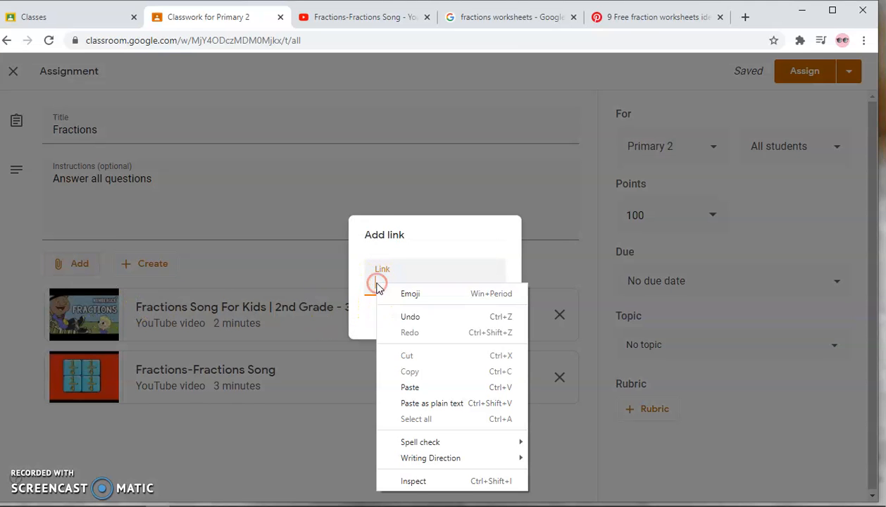
click(411, 387)
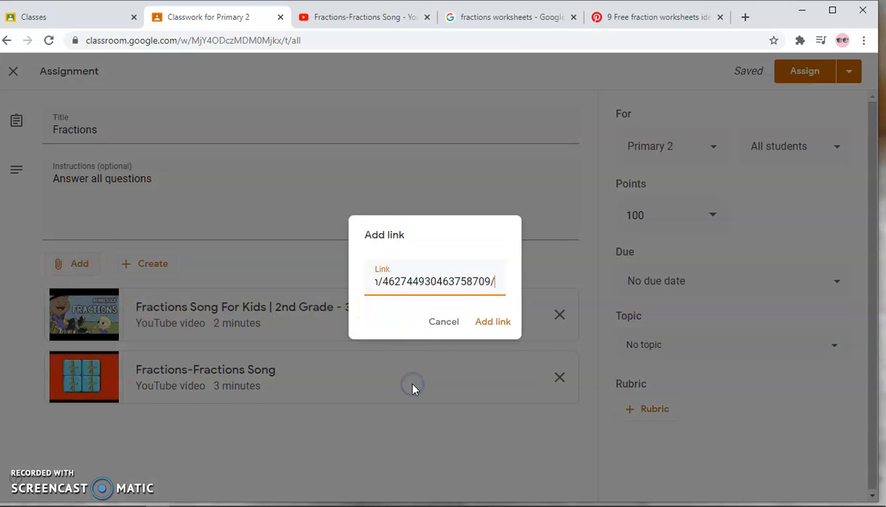
click(486, 323)
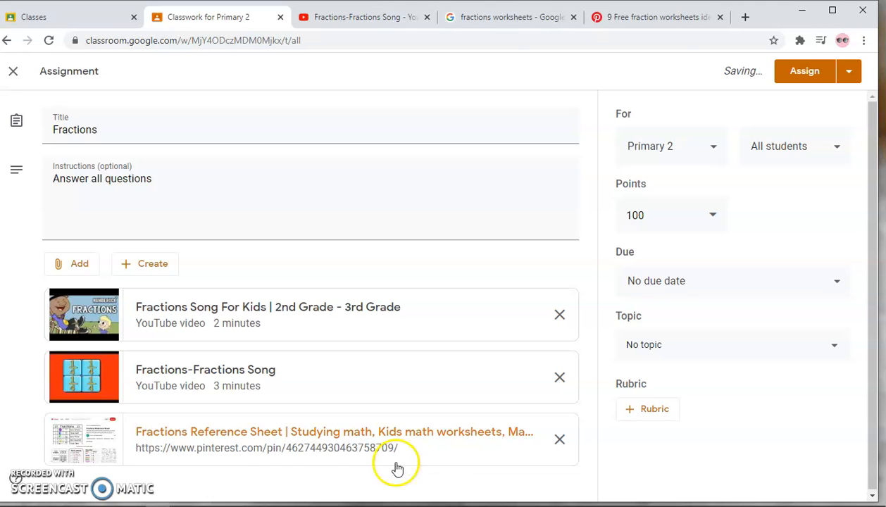
scroll(260, 479, down, 1)
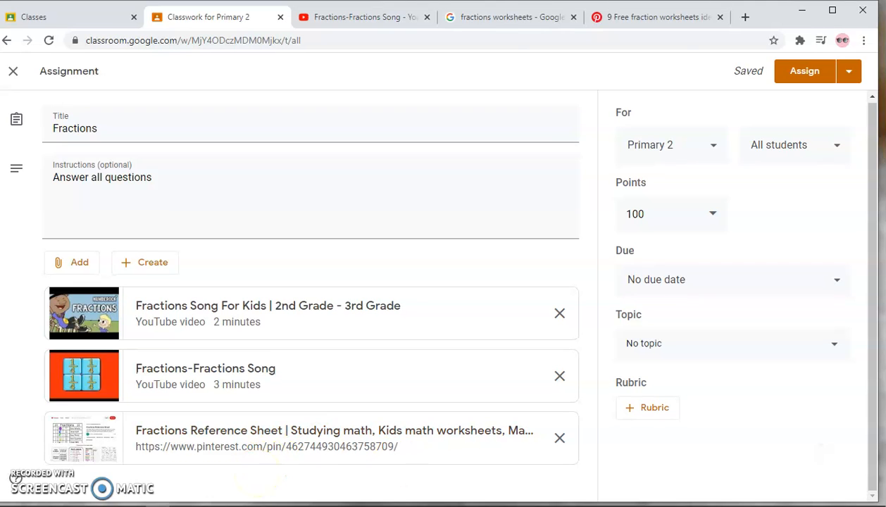
- Examine the assignment's options for adding attachments and creating new Google files, then close them without choosing any
click(77, 262)
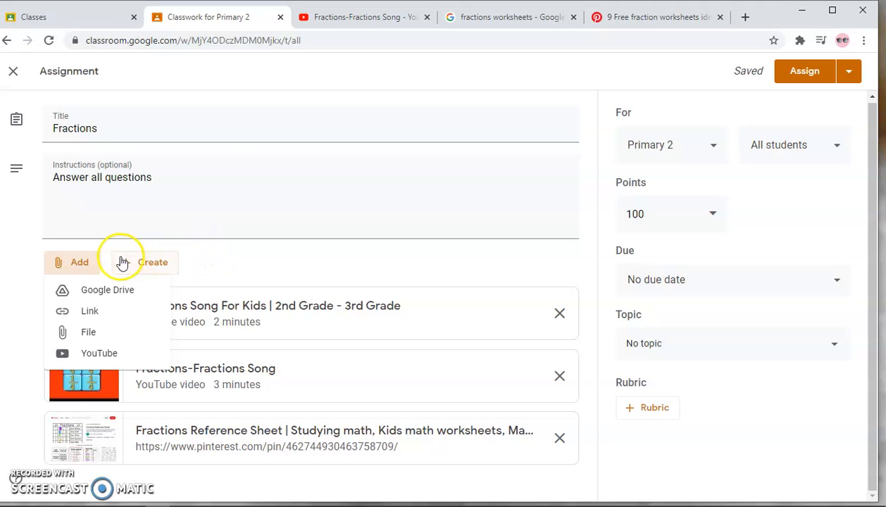
click(141, 268)
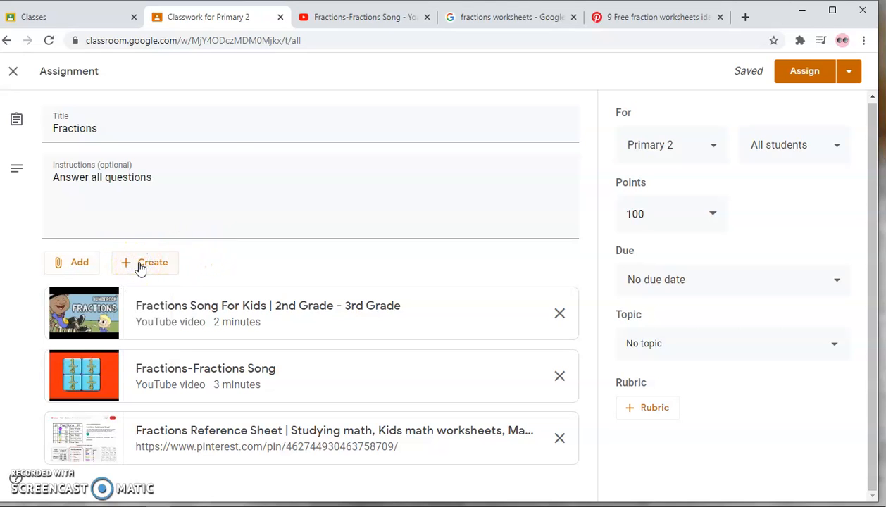
click(148, 265)
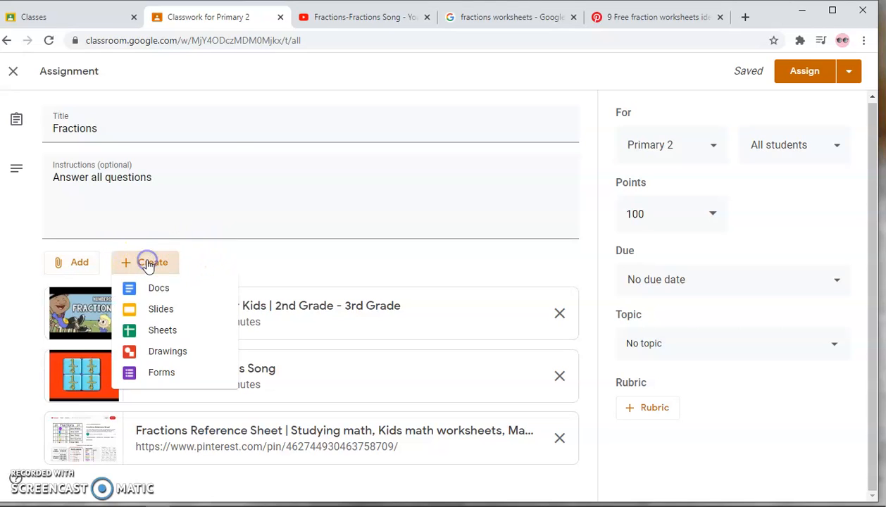
click(165, 310)
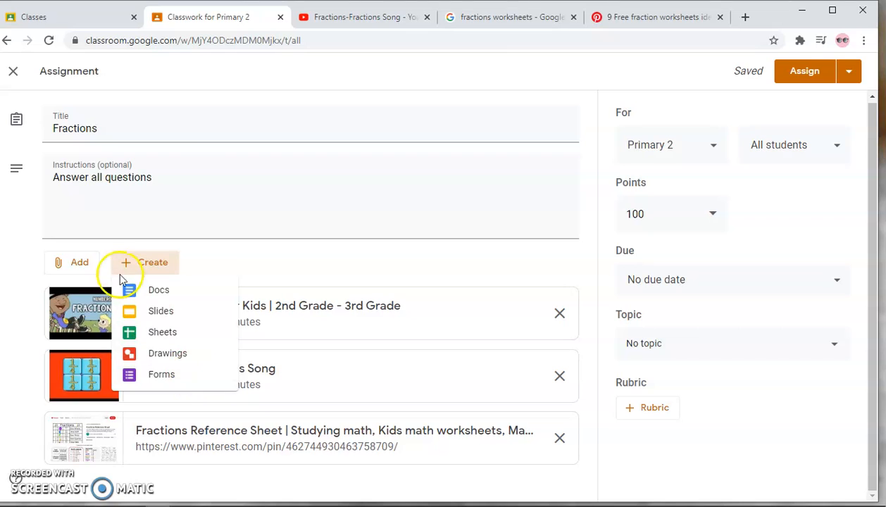
click(376, 187)
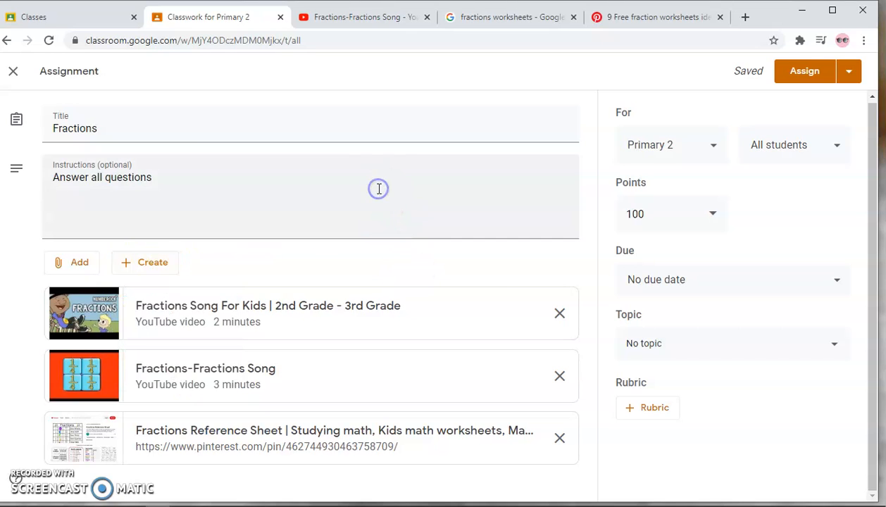
- Set the assignment's due date to Feb 9, 2021
click(839, 284)
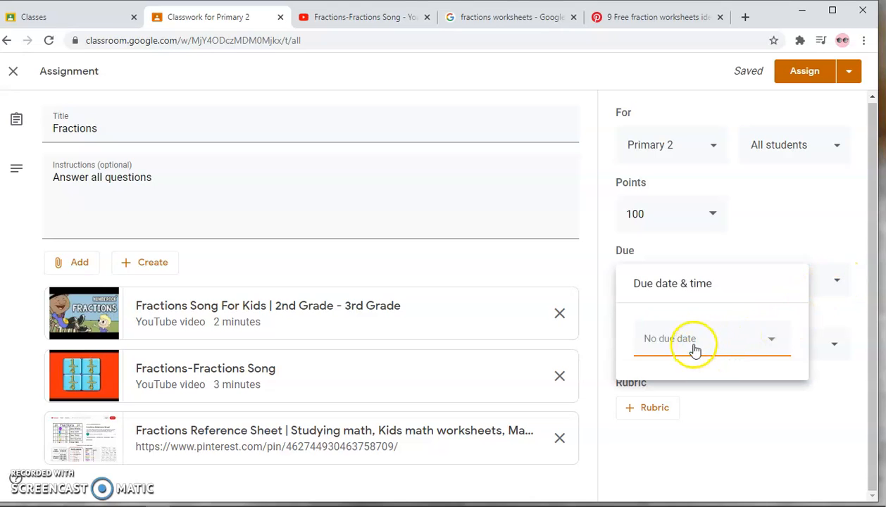
click(773, 344)
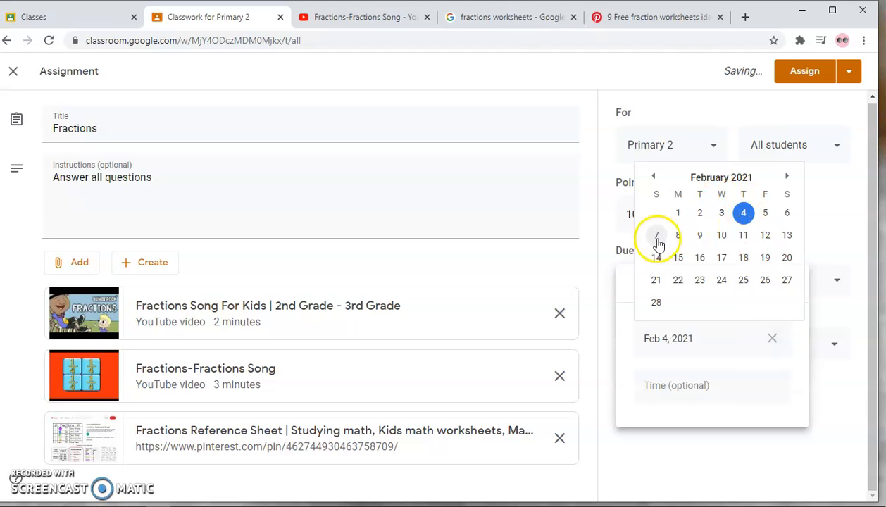
click(699, 235)
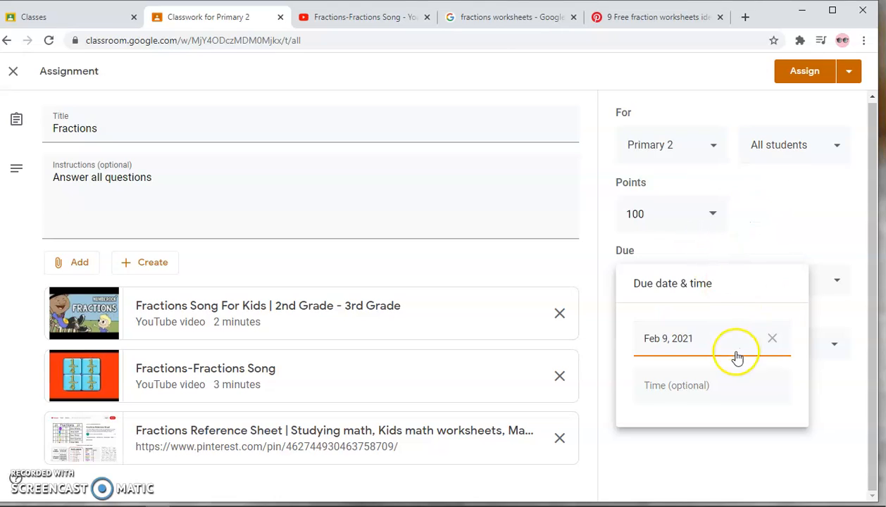
- Set the assignment's due time to 3:00 p.m. and assign it to the class, dismissing the topic tip
click(657, 384)
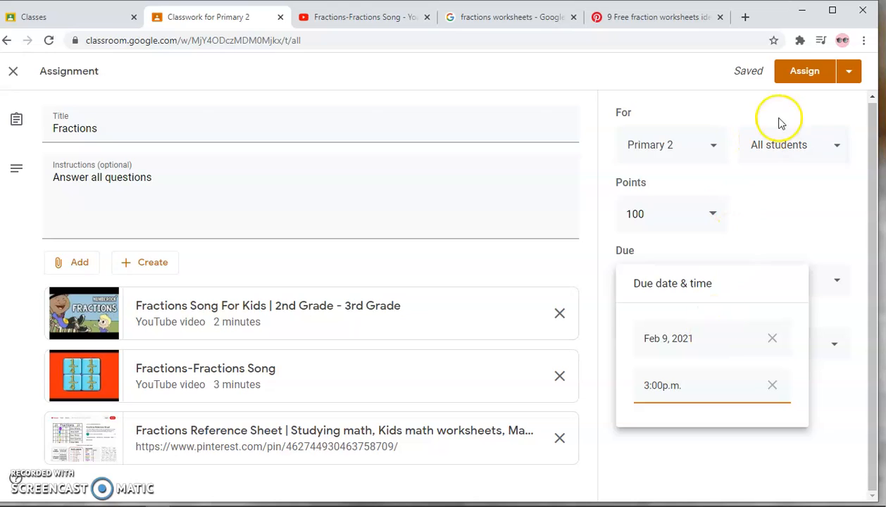
click(801, 76)
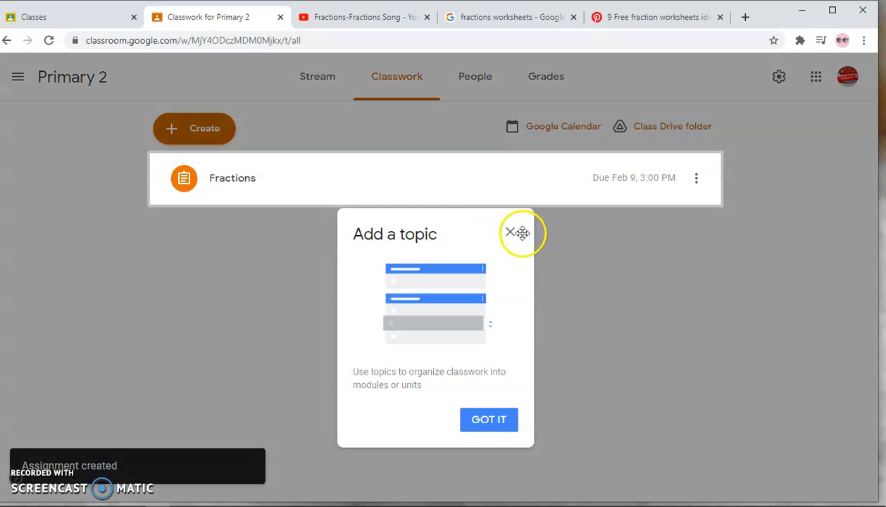
click(510, 233)
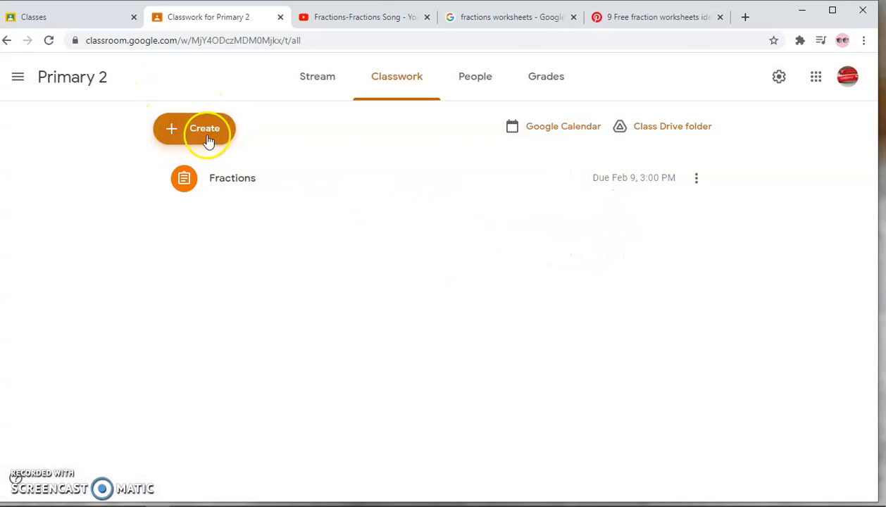
- Edit the posted Fractions assignment to place it under a new topic named "Mathematics" and save it
click(695, 181)
click(643, 207)
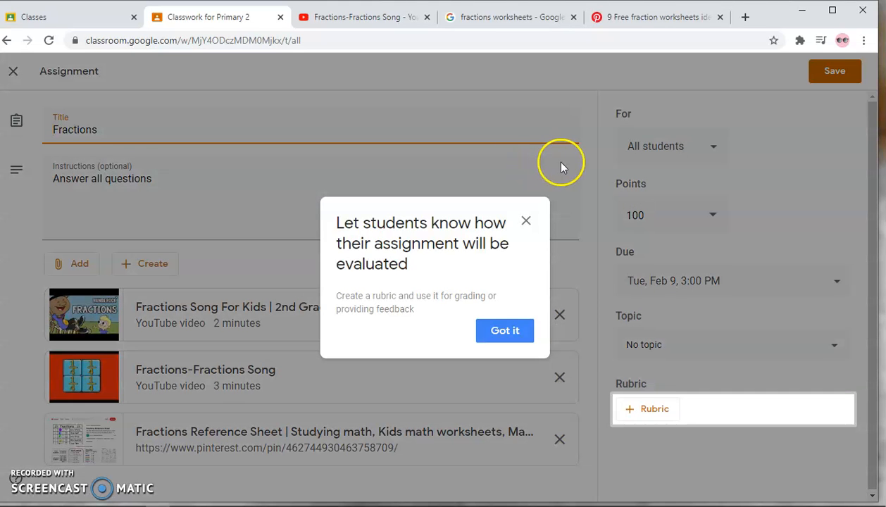
click(526, 224)
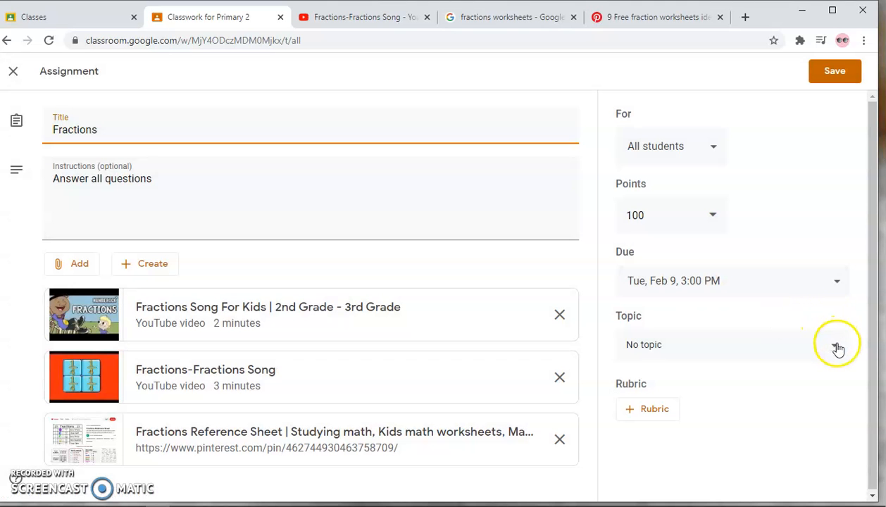
click(837, 346)
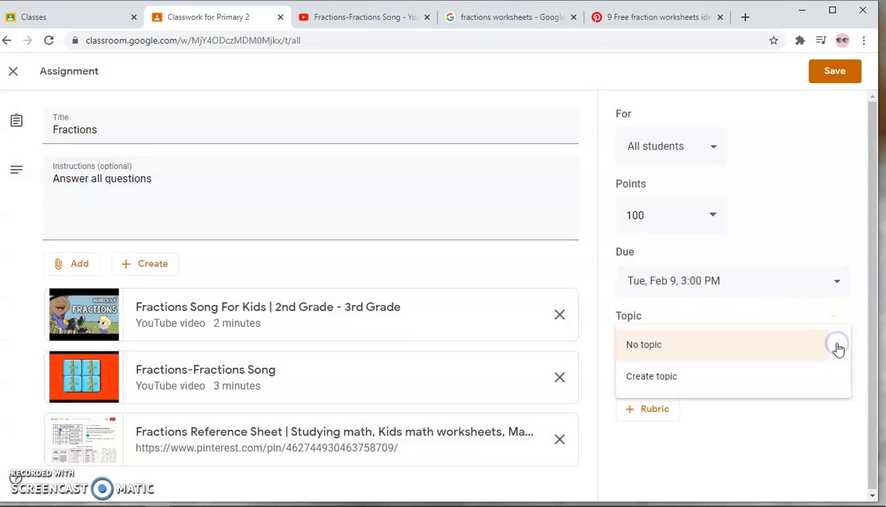
click(682, 379)
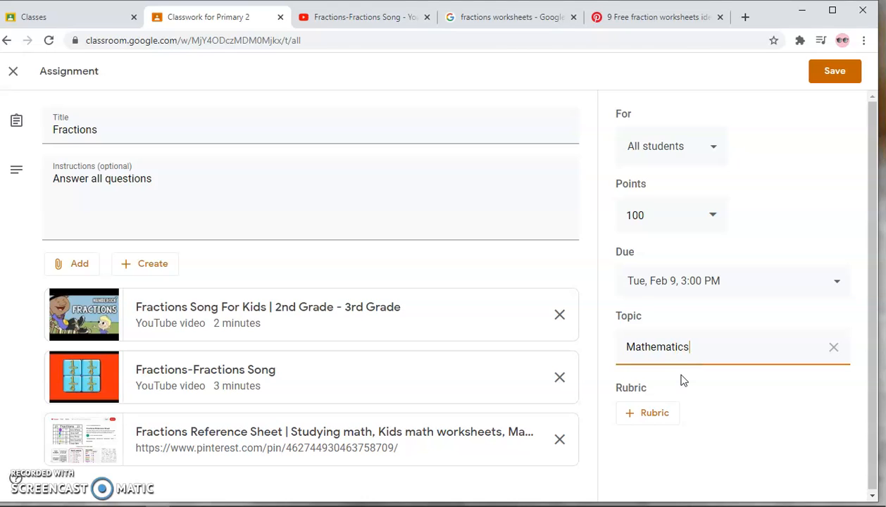
click(829, 76)
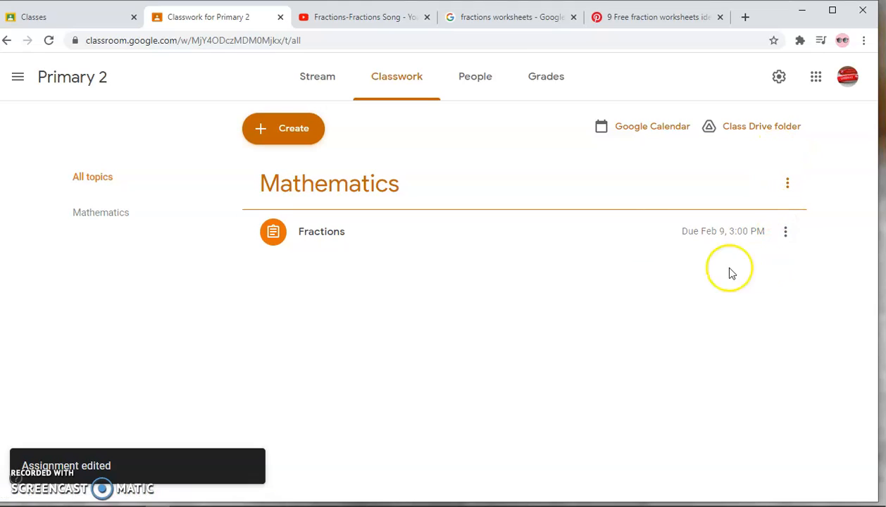
- Create a new classwork material titled "Decimals" and dismiss the tip about reordering classwork
click(281, 139)
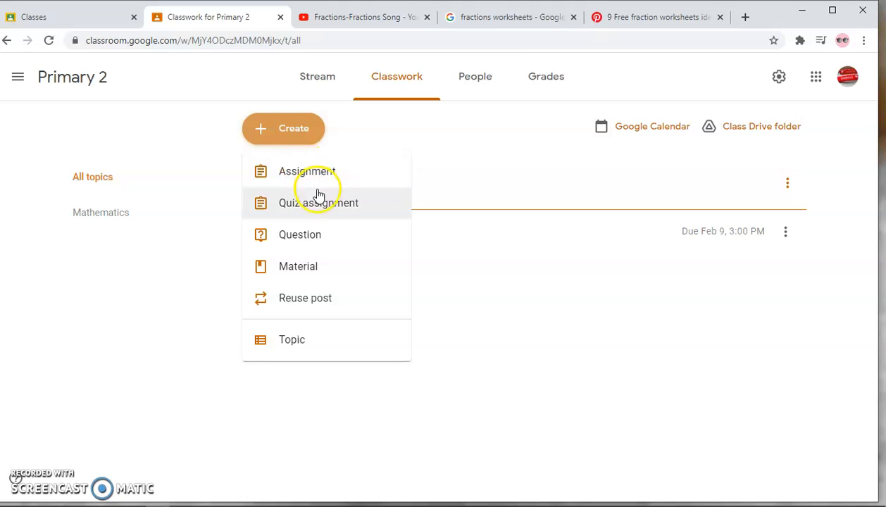
click(301, 275)
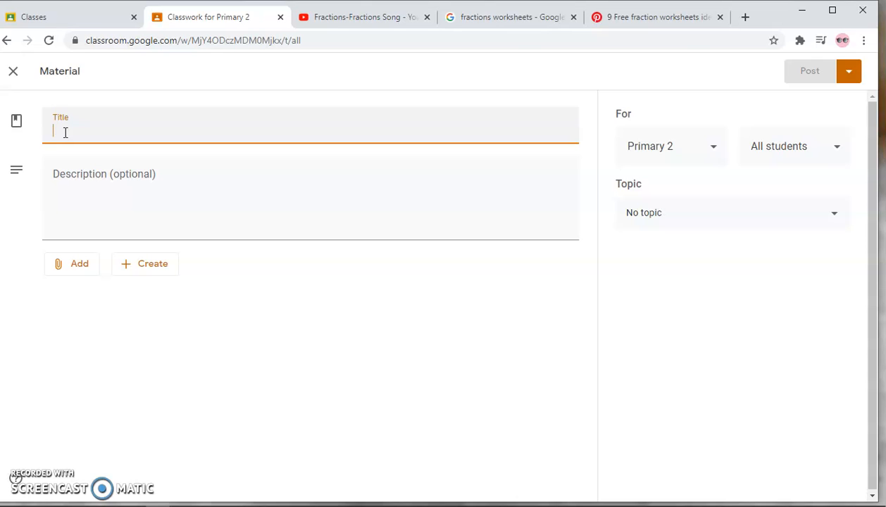
text(Decimals)
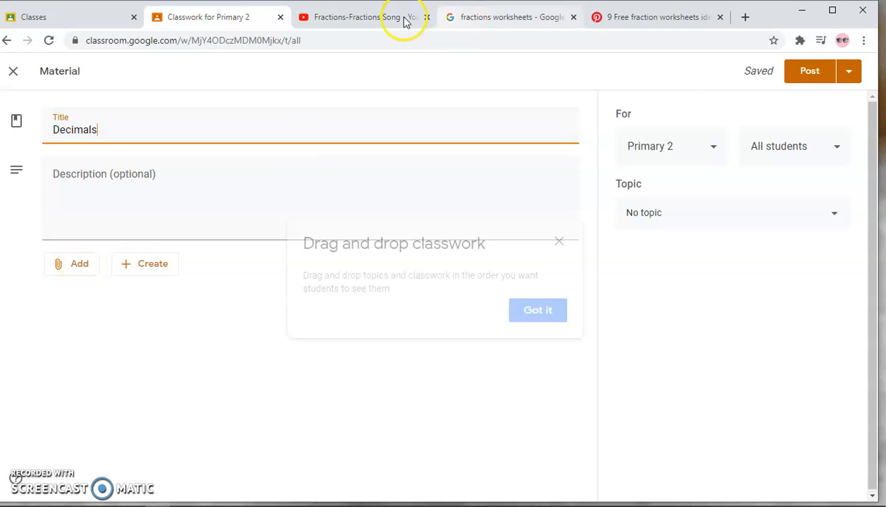
click(560, 241)
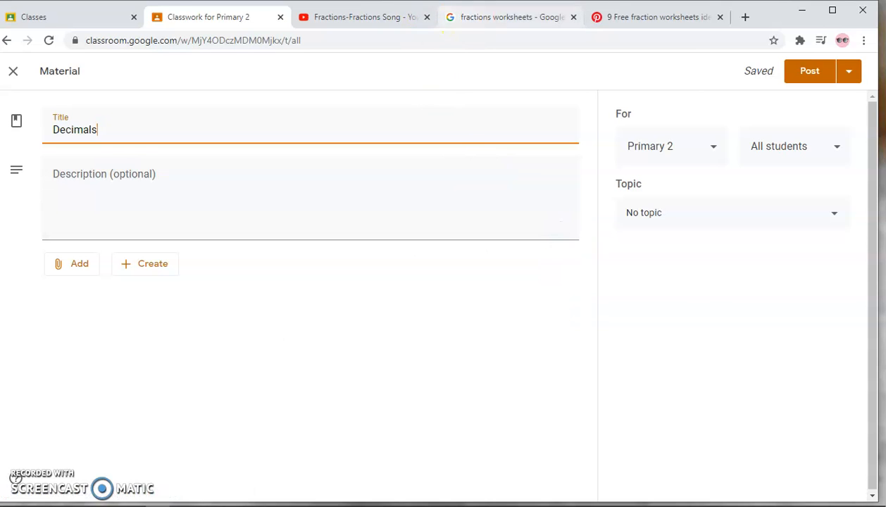
- Switch to YouTube, search for "decimals song" and copy the link address of the "Decimal Place Value Song" video
click(361, 20)
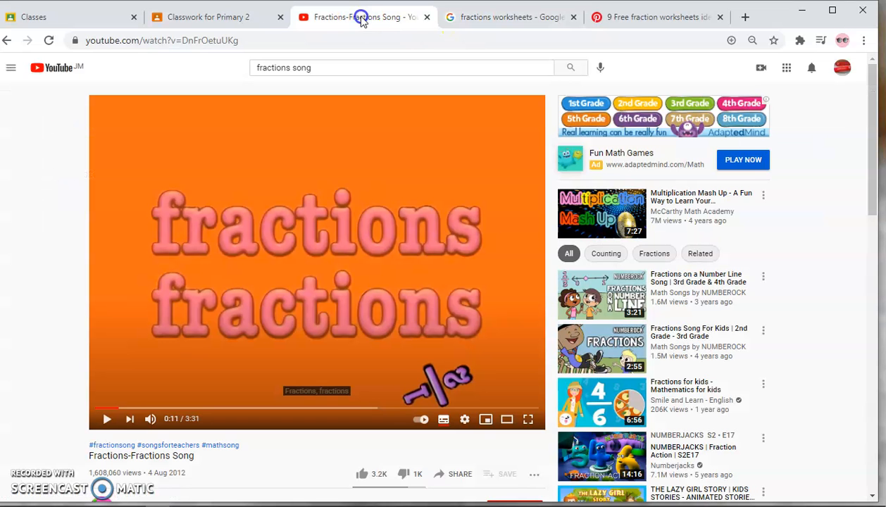
click(315, 64)
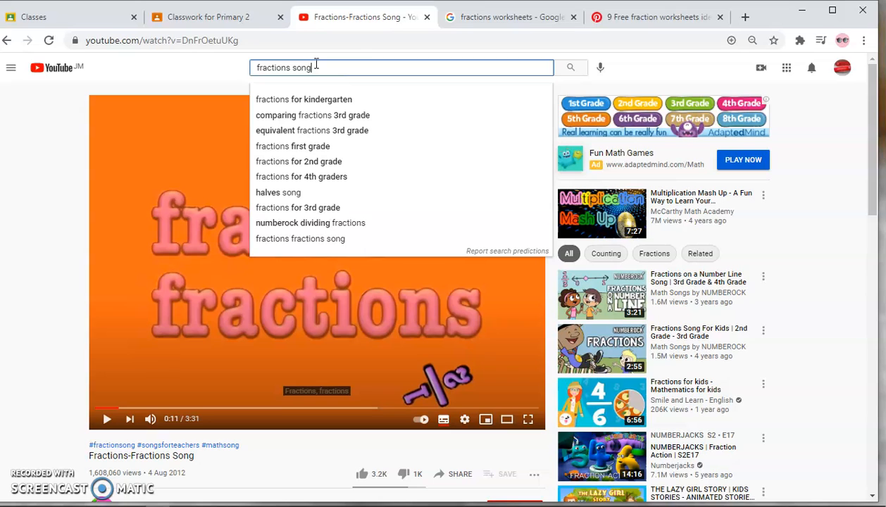
text(fractions son)
key(BackSpace)
key(BackSpace)
key(BackSpace)
key(BackSpace)
key(BackSpace)
key(BackSpace)
key(BackSpace)
key(BackSpace)
key(BackSpace)
key(BackSpace)
key(BackSpace)
key(BackSpace)
key(BackSpace)
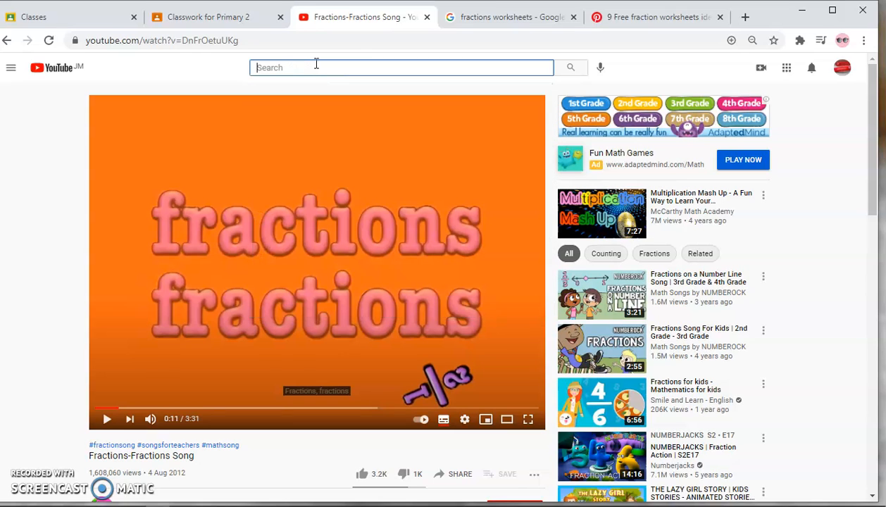
text(Decim)
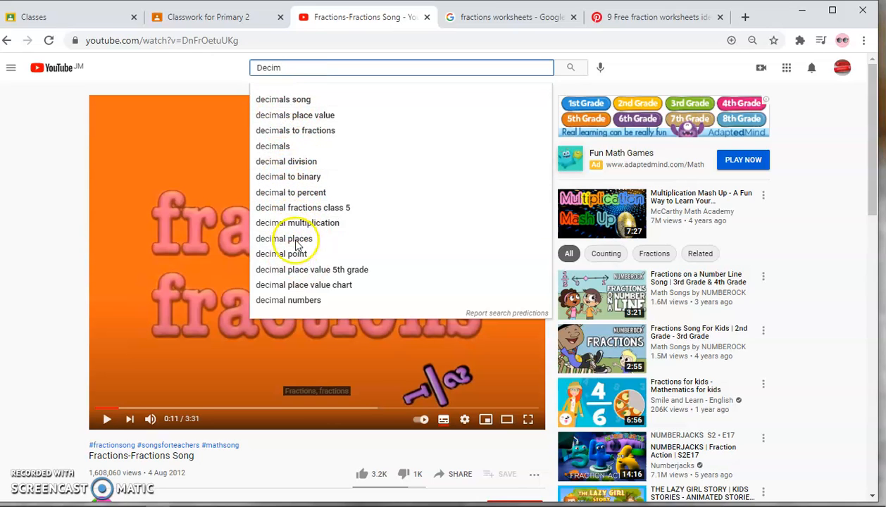
click(286, 100)
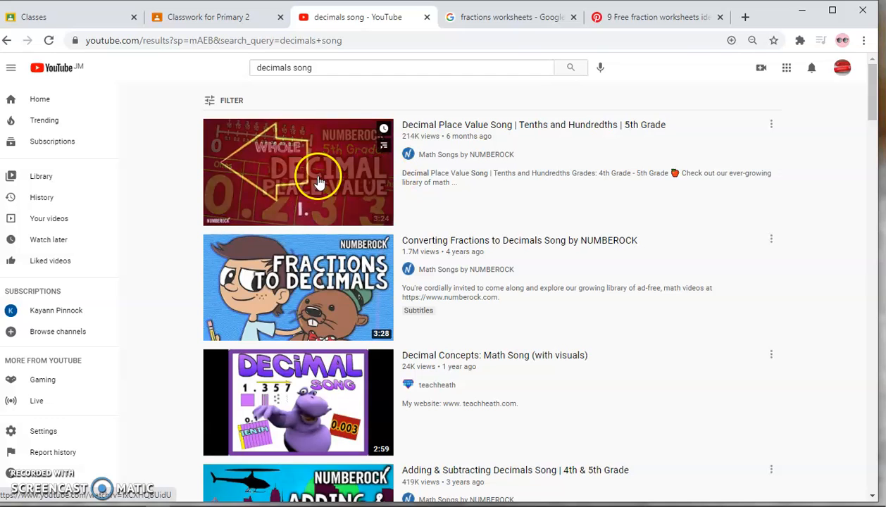
right_click(307, 190)
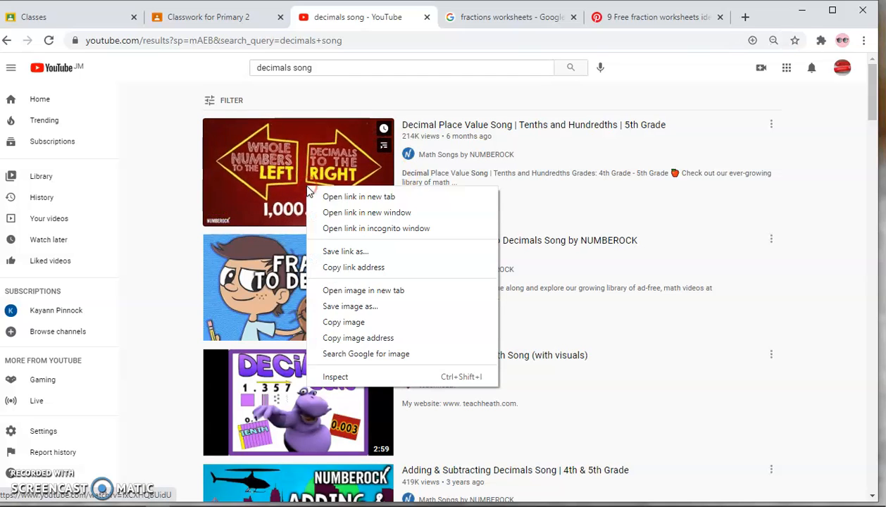
click(354, 267)
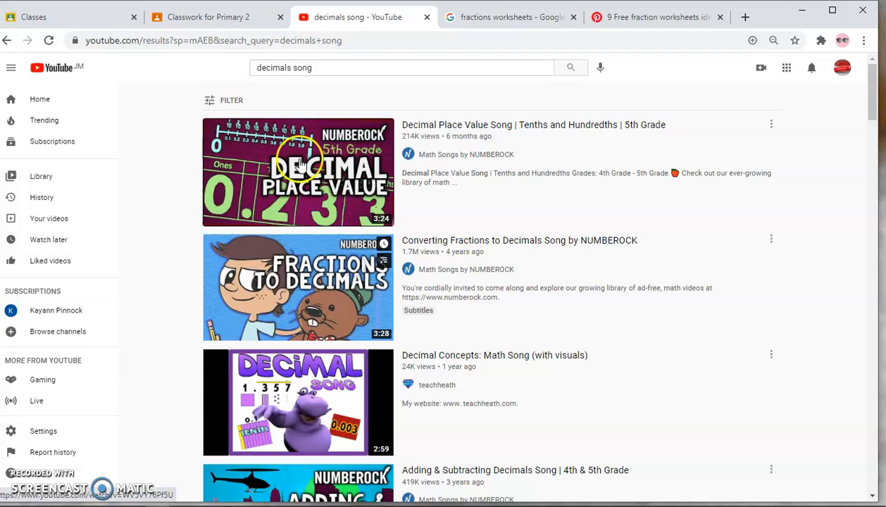
- Return to the Decimals material in Classroom and attach the YouTube video using the copied URL
click(217, 17)
click(72, 268)
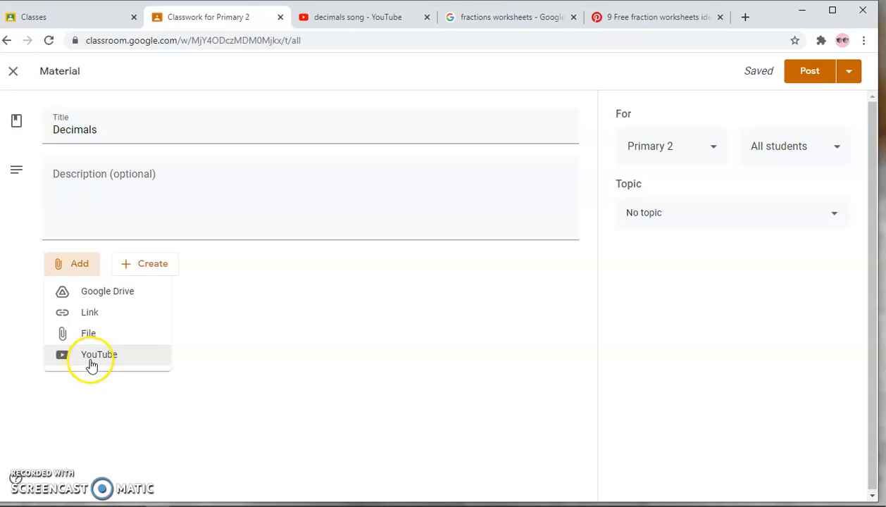
click(90, 363)
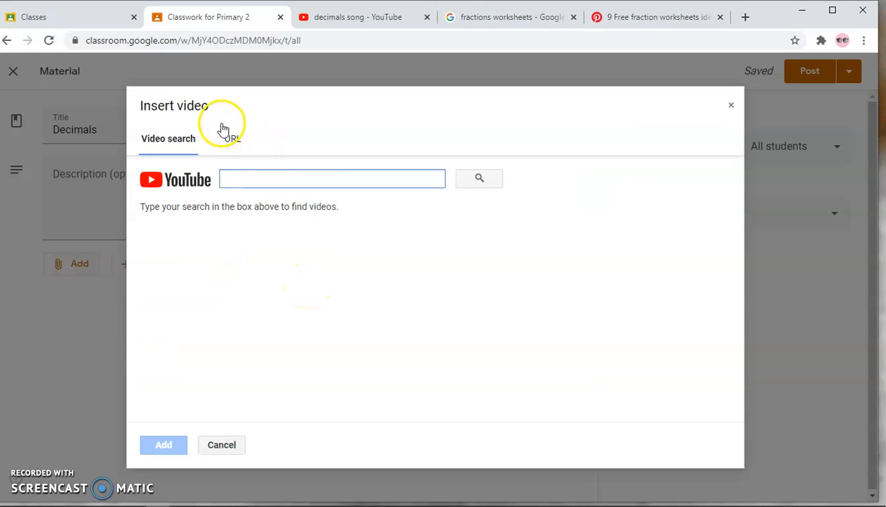
click(233, 139)
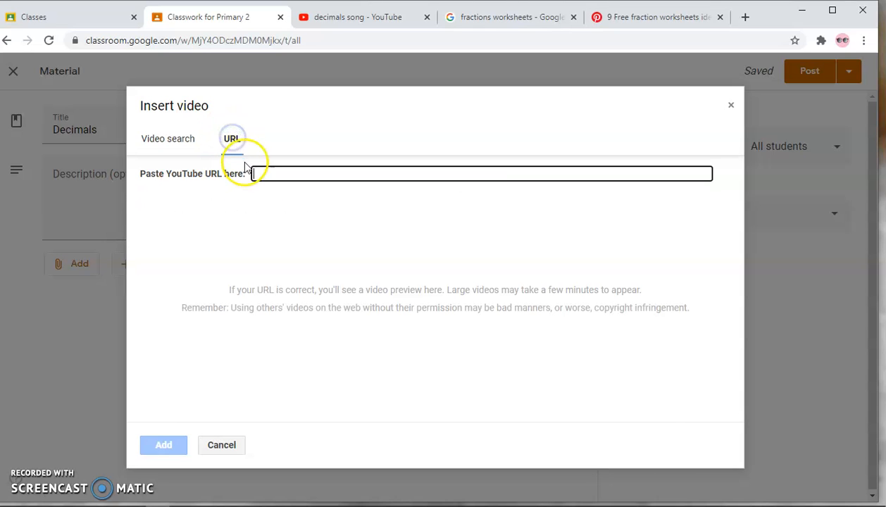
right_click(258, 173)
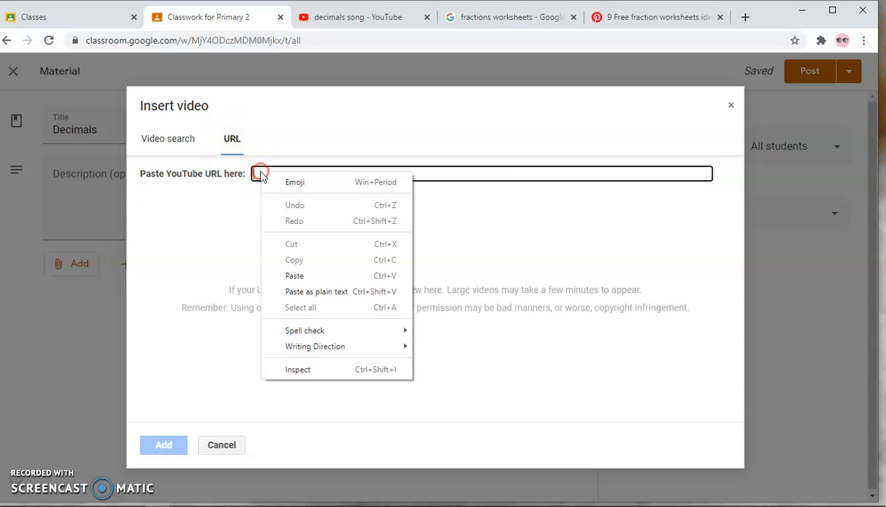
click(304, 275)
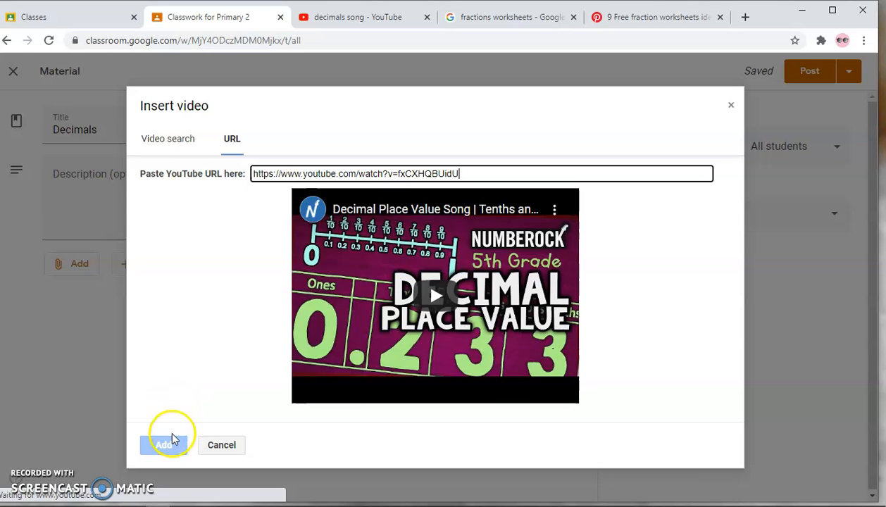
click(168, 444)
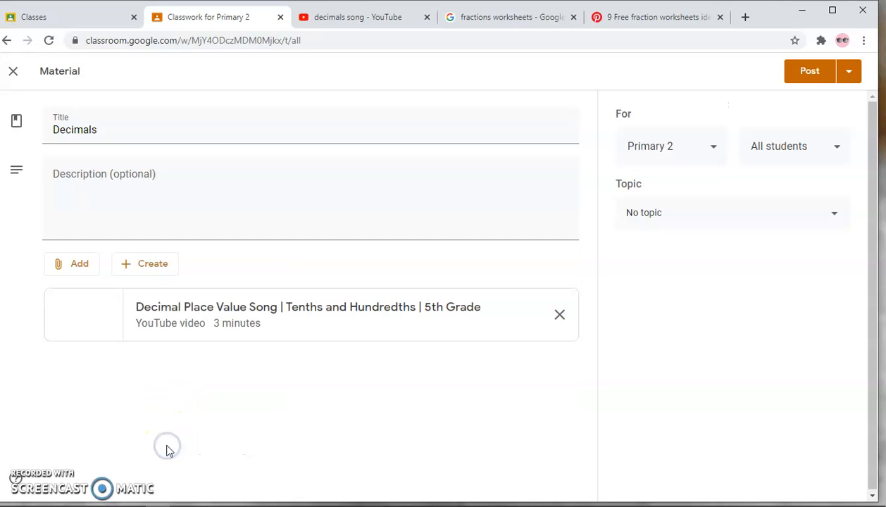
- Assign the Decimals material to the existing Mathematics topic and post it
click(837, 221)
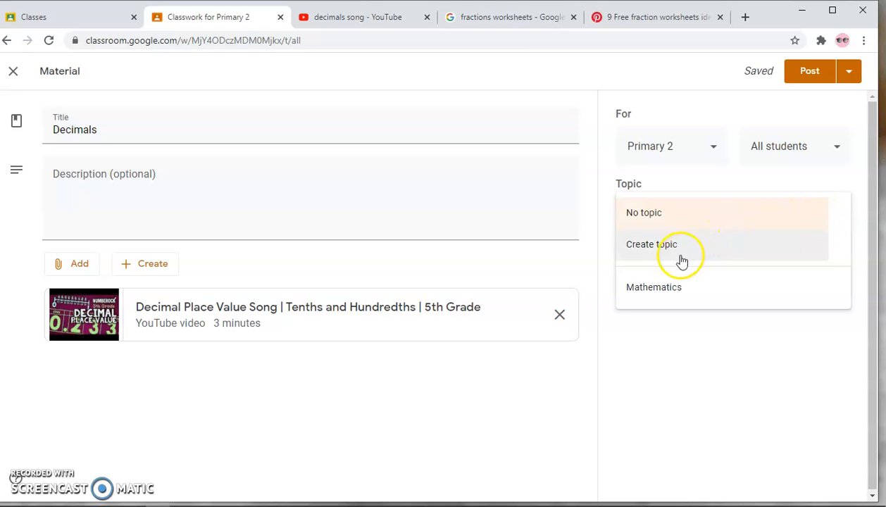
click(662, 290)
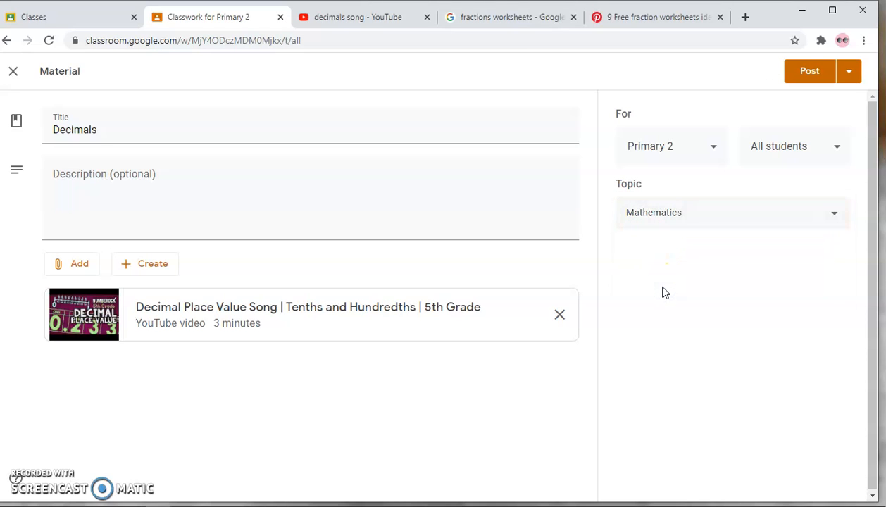
click(809, 76)
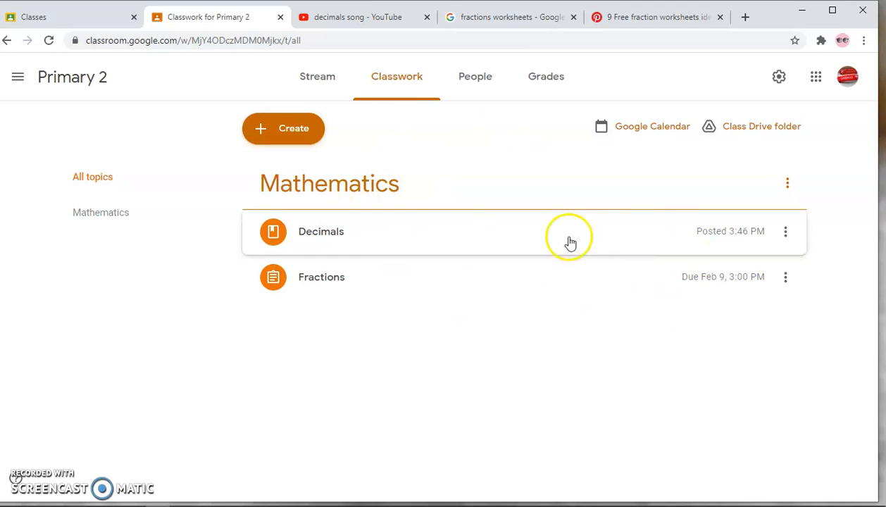
- Expand the Fractions assignment in the classwork list to review its instructions and attachments, then collapse it
click(333, 278)
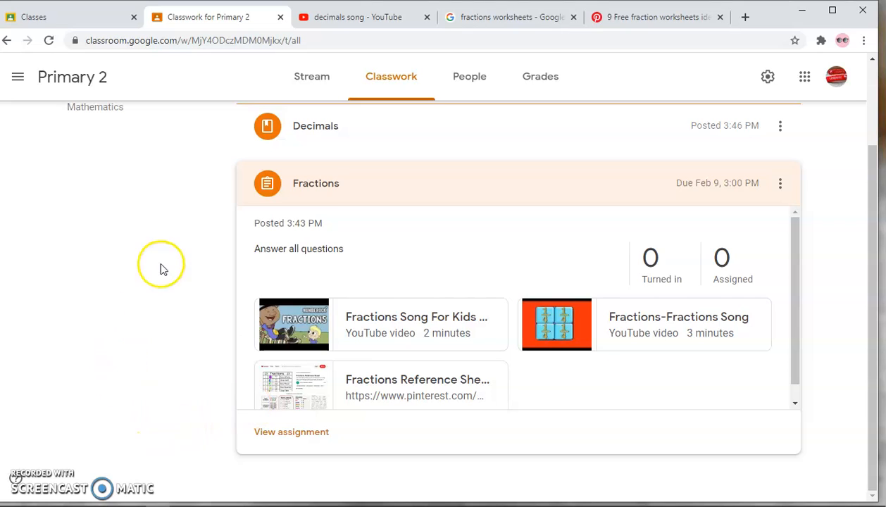
click(367, 192)
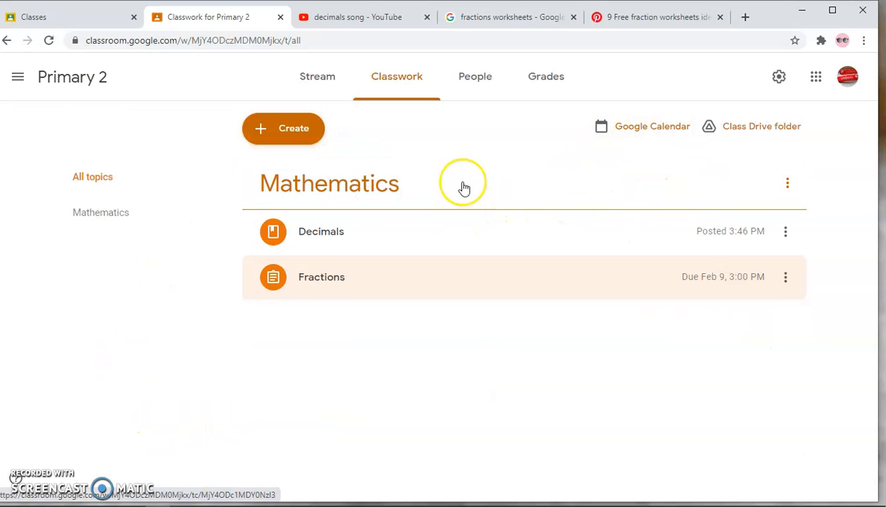
- View the class's teachers and students, examine the teacher invitation form, and close it without inviting anyone
click(468, 90)
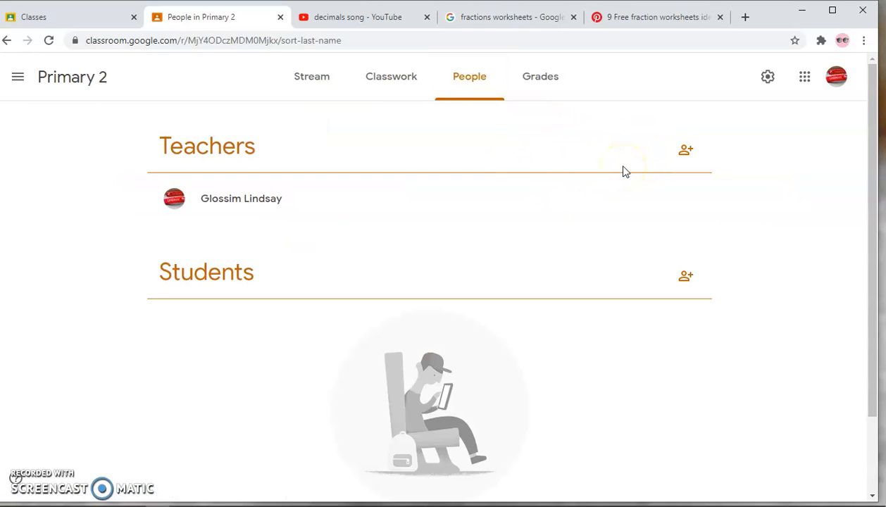
click(686, 151)
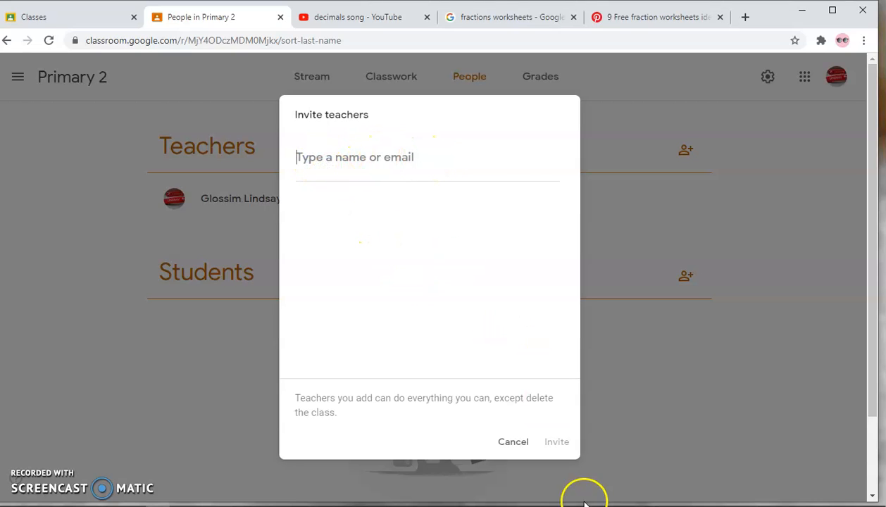
click(519, 442)
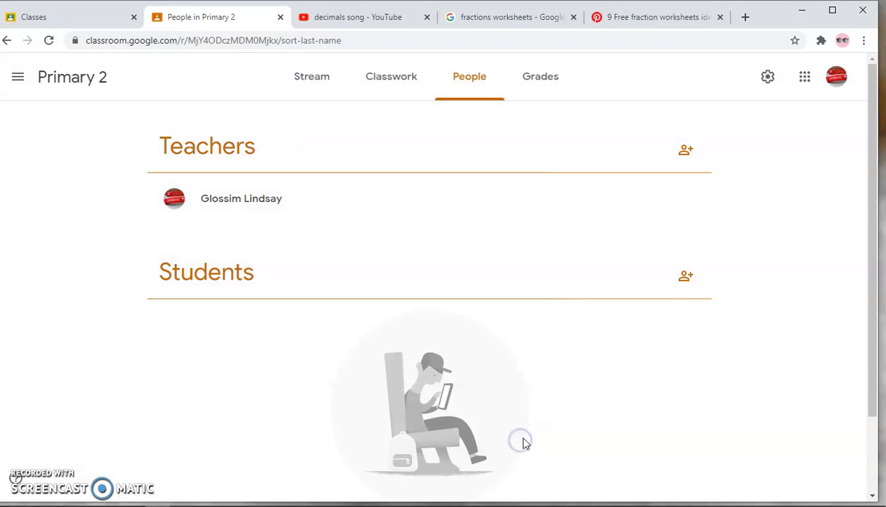
- Search for a student by name in the student invitation form, and close it without inviting anyone
click(684, 278)
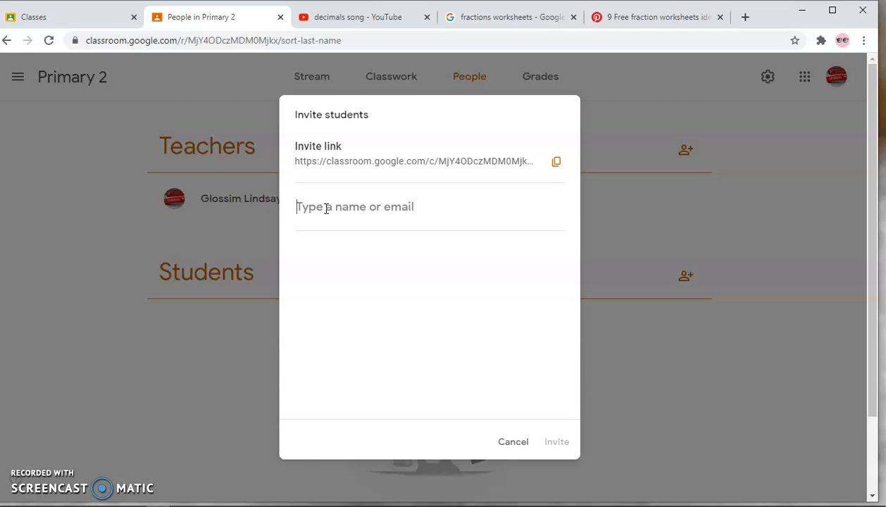
text(ke)
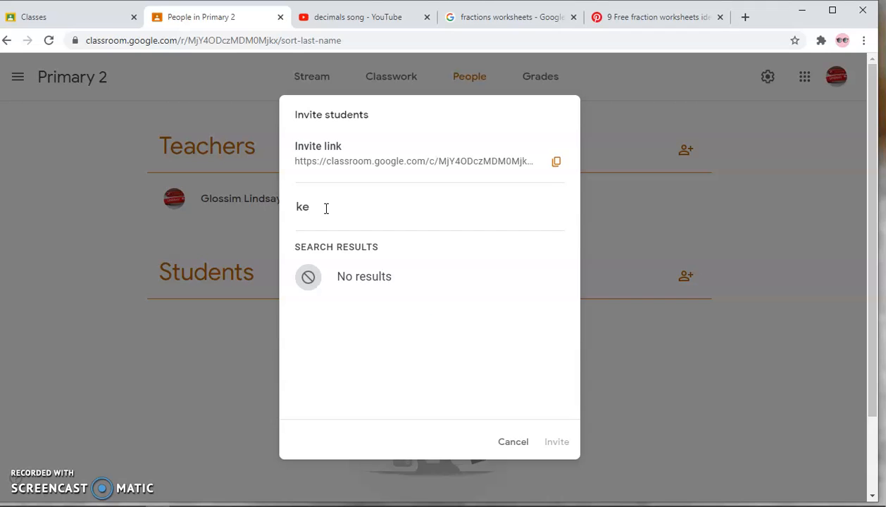
key(BackSpace)
key(BackSpace)
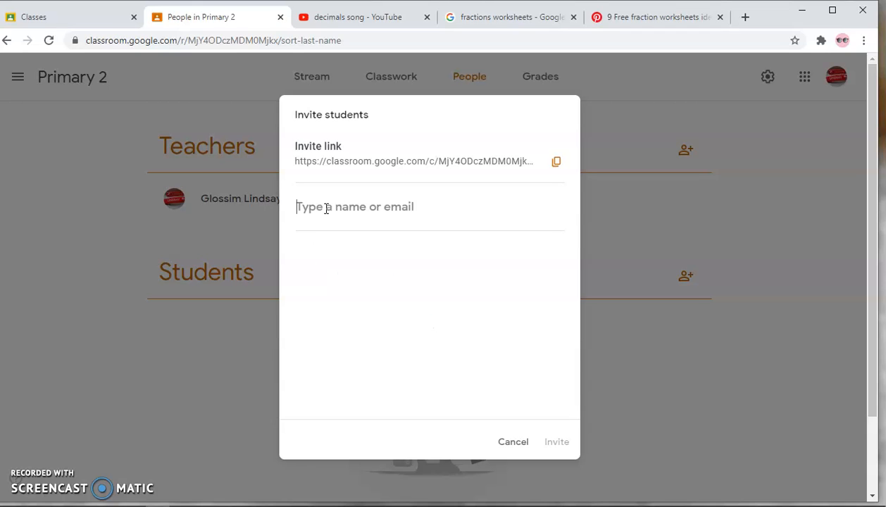
text(kay)
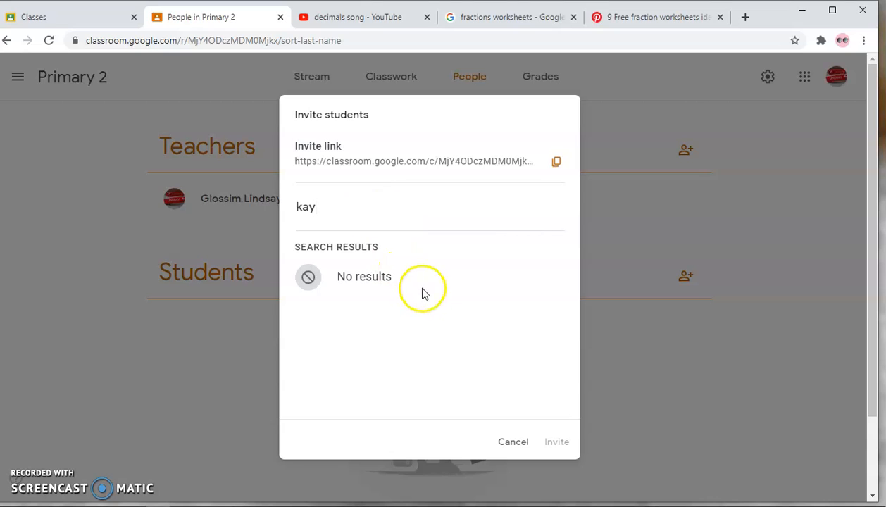
click(506, 442)
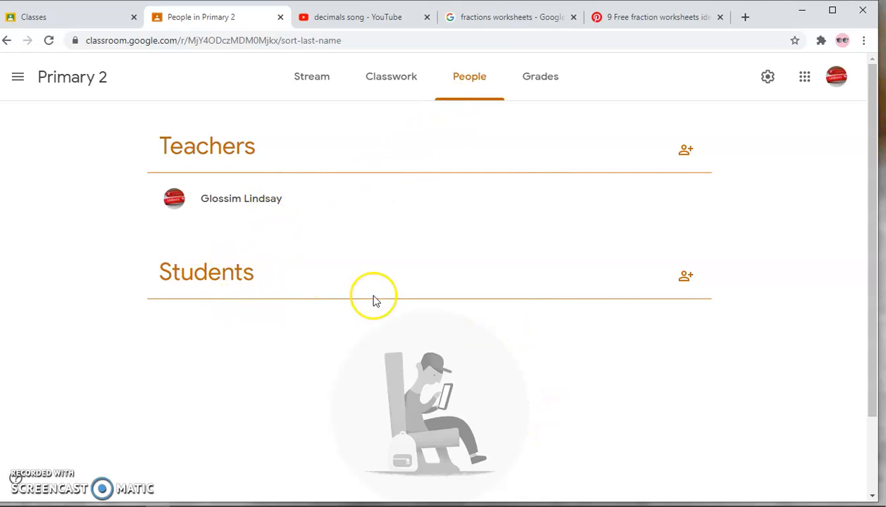
- Review the student invitation form and the teacher invitation form, closing each without sending an invitation
click(688, 279)
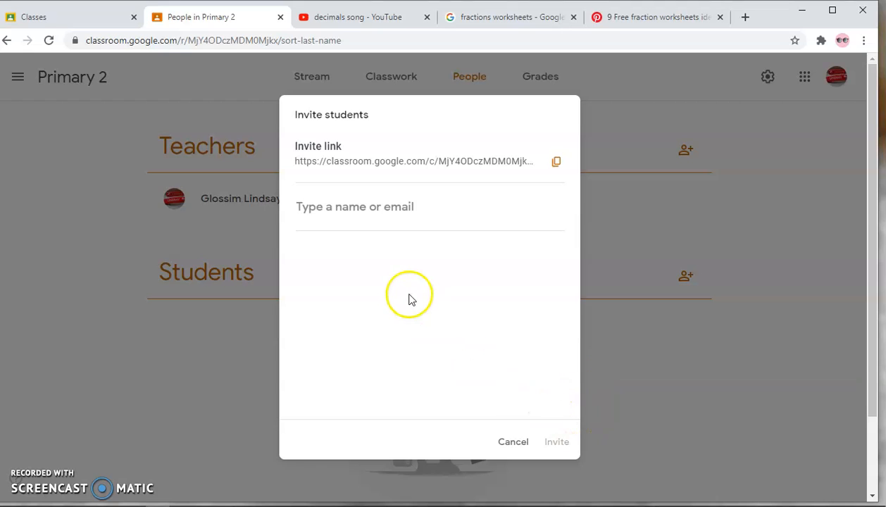
click(510, 441)
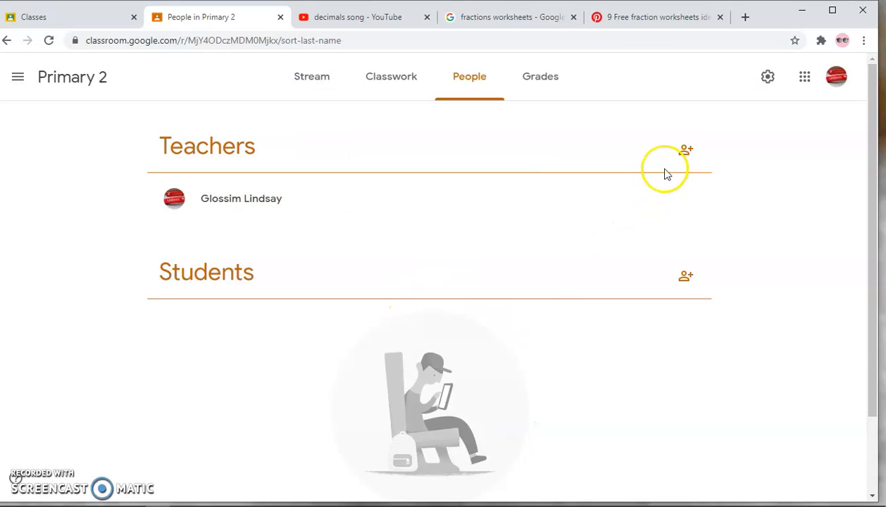
click(684, 150)
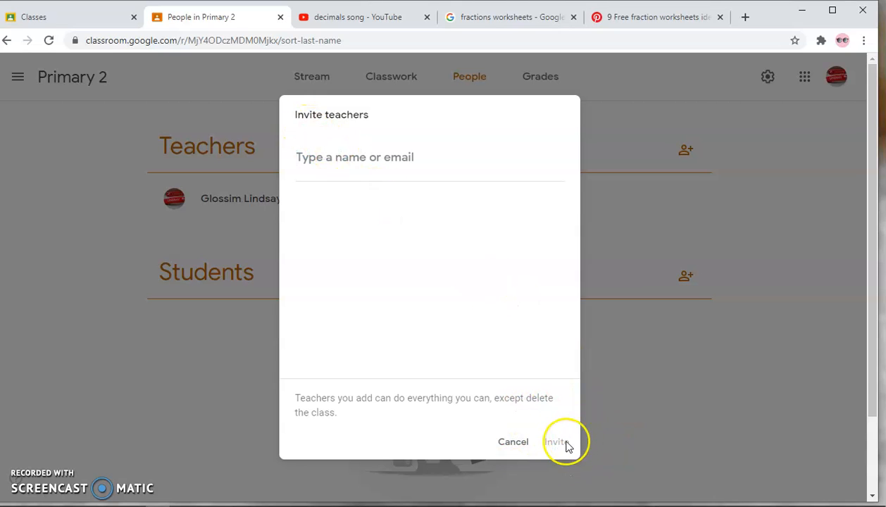
click(513, 442)
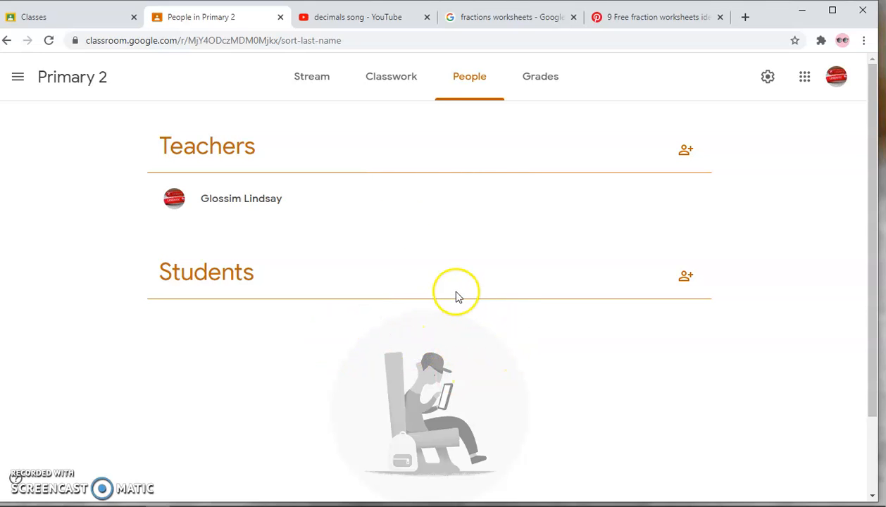
- Start an announcement to all Primary 2 students in the class stream, beginning the text with "We"
click(315, 79)
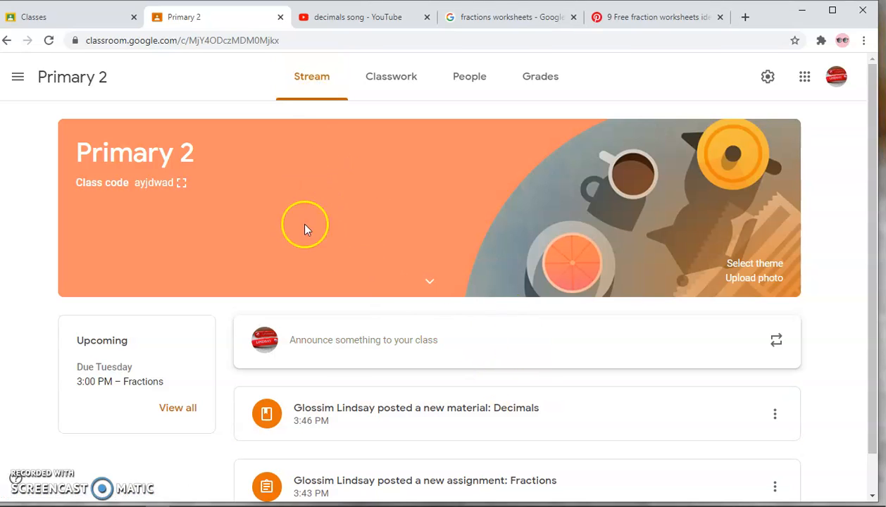
scroll(351, 360, down, 1)
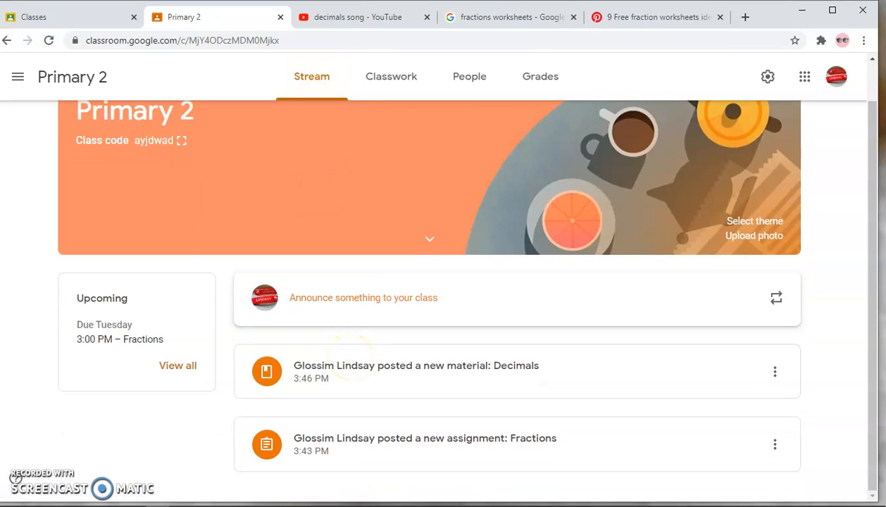
click(333, 297)
text(We)
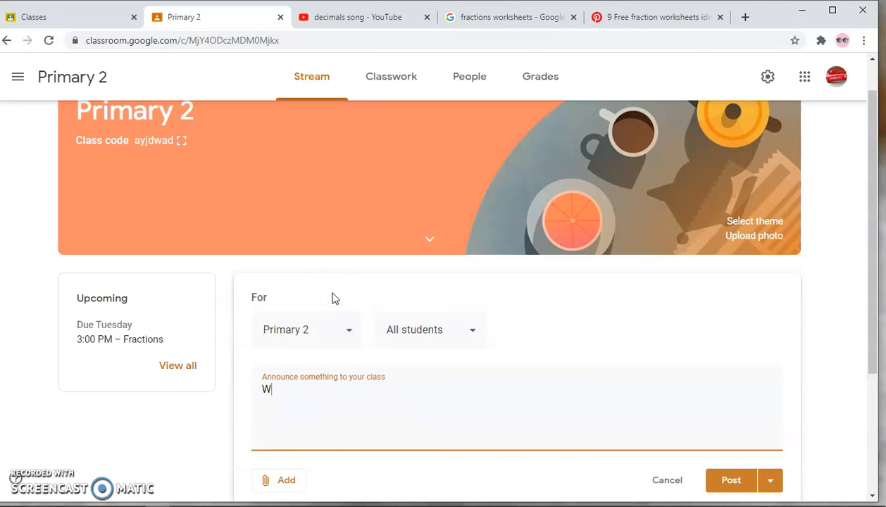